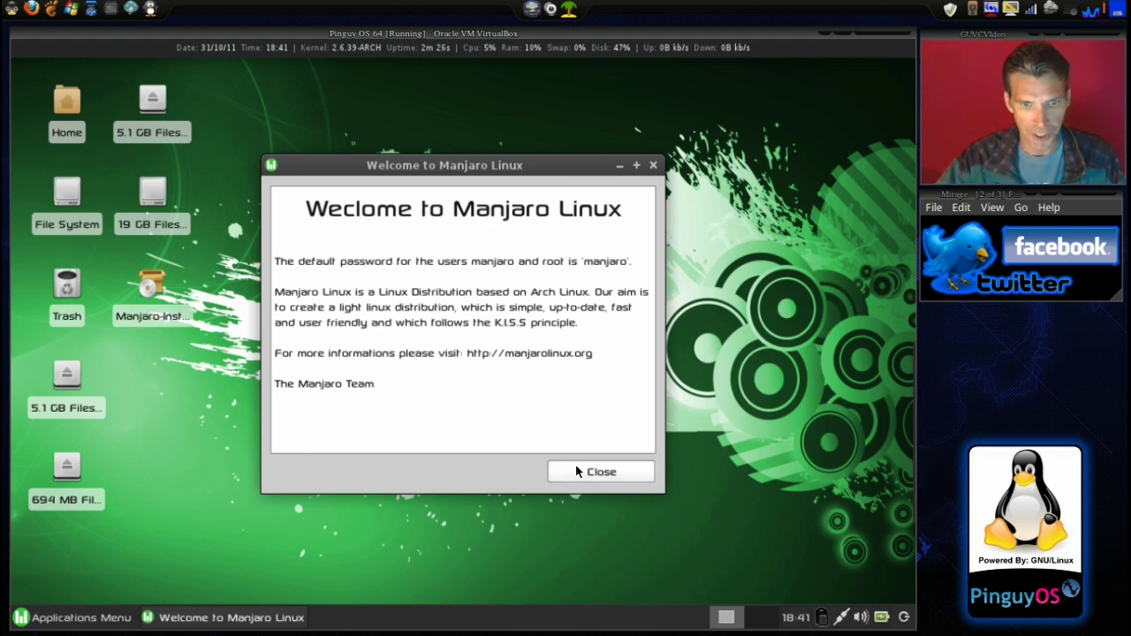
# Step: Close the Welcome to Manjaro Linux message, leaving only the live Xfce desktop
pyautogui.click(594, 475)
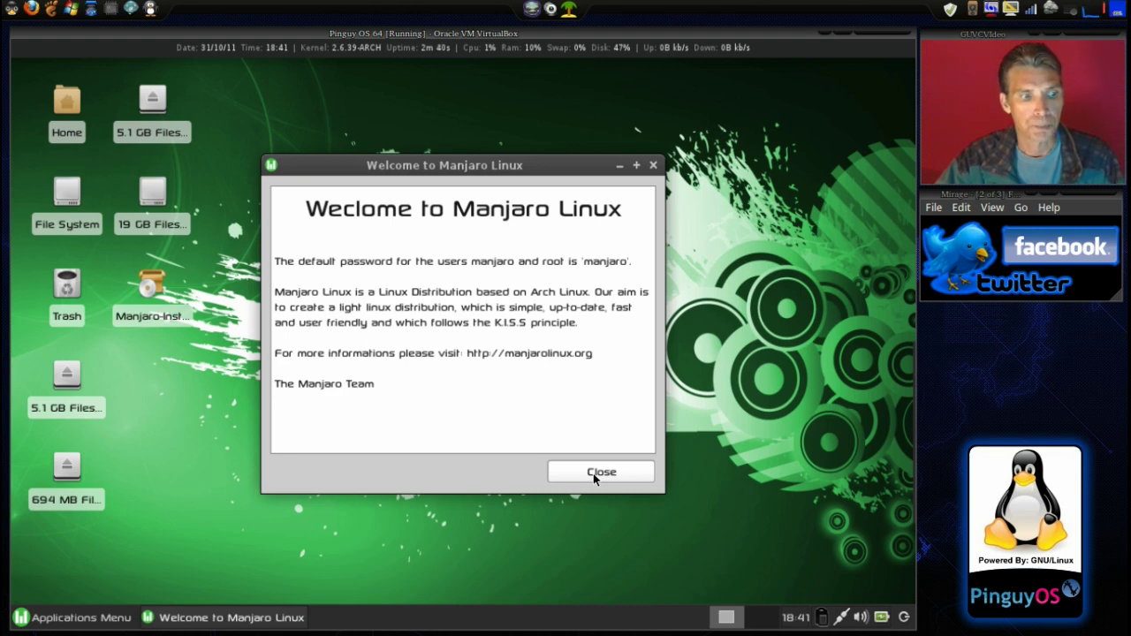
pyautogui.click(594, 475)
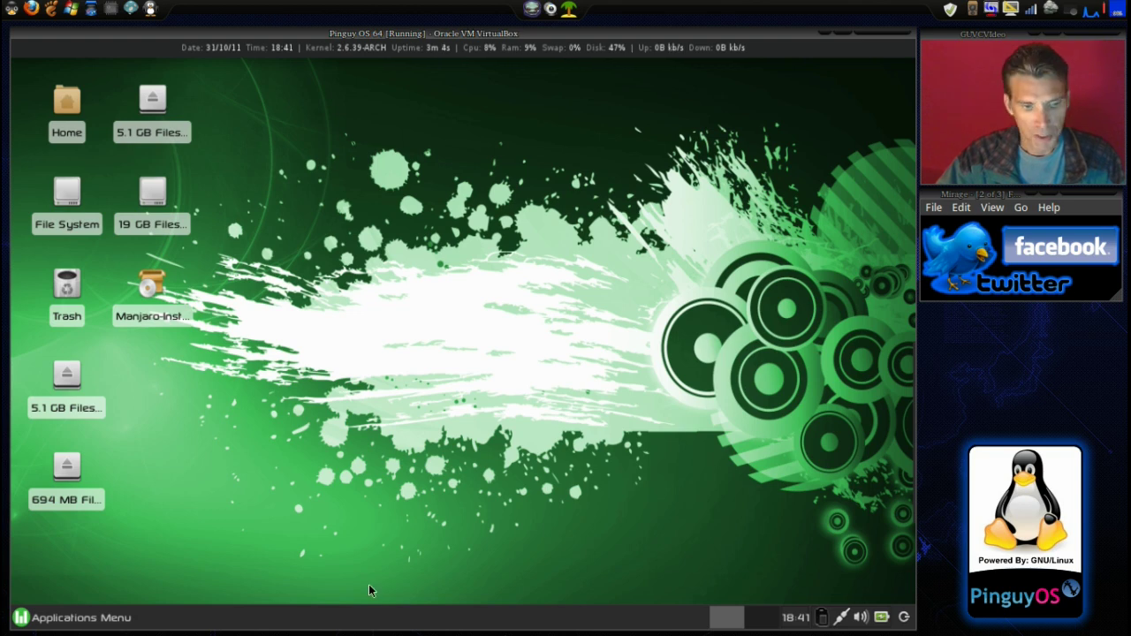
pyautogui.rightClick(363, 621)
pyautogui.moveTo(397, 607)
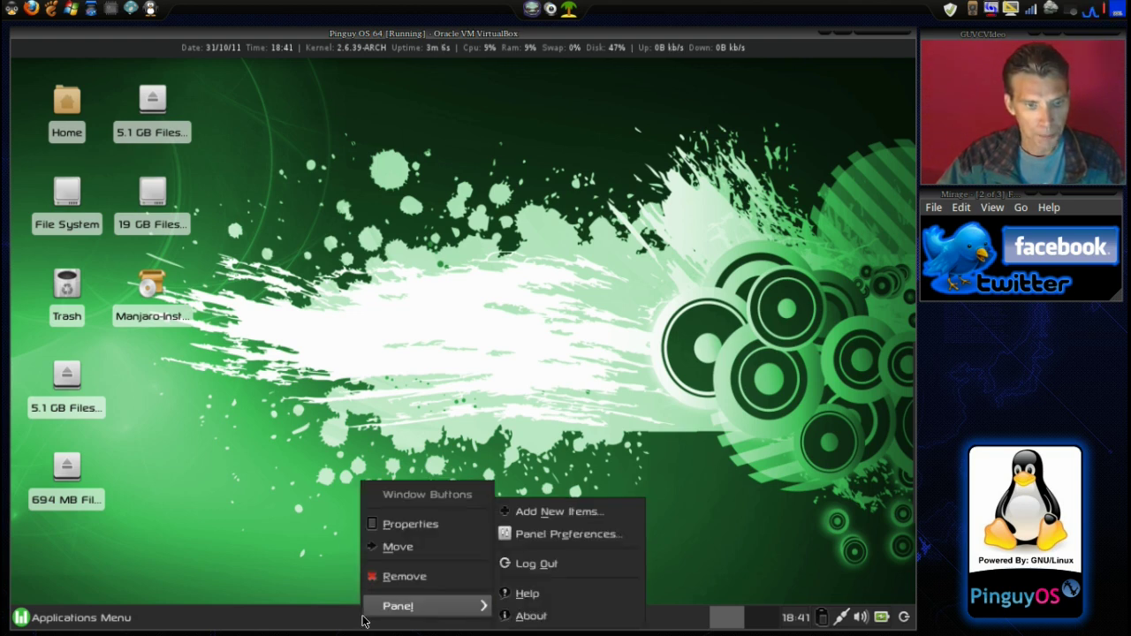
pyautogui.click(548, 536)
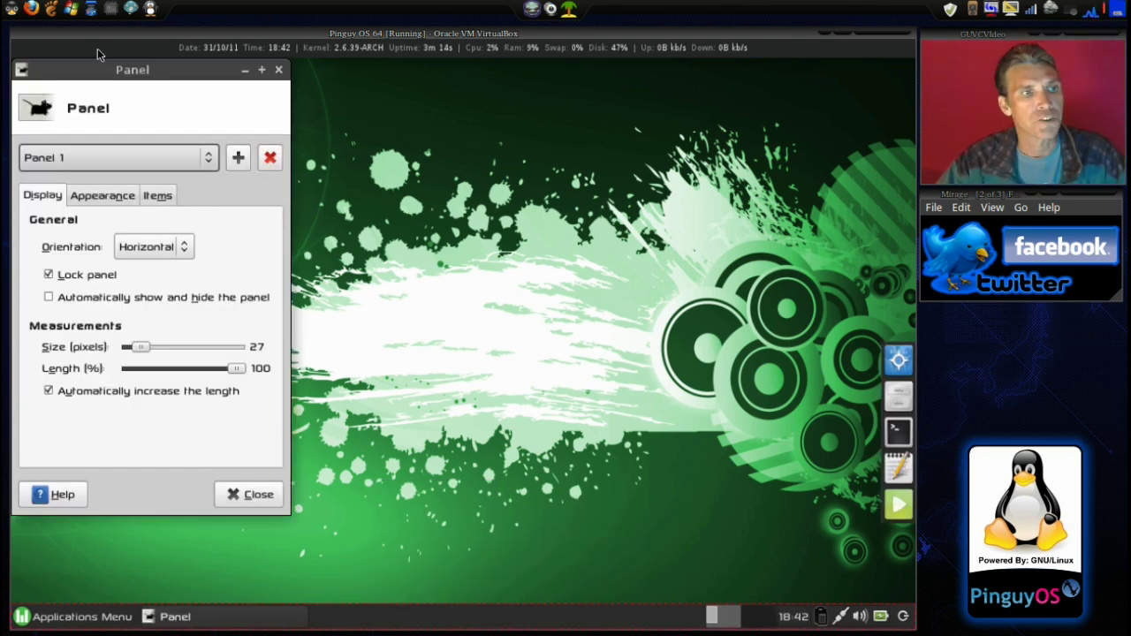
pyautogui.moveTo(117, 76); pyautogui.dragTo(554, 86)
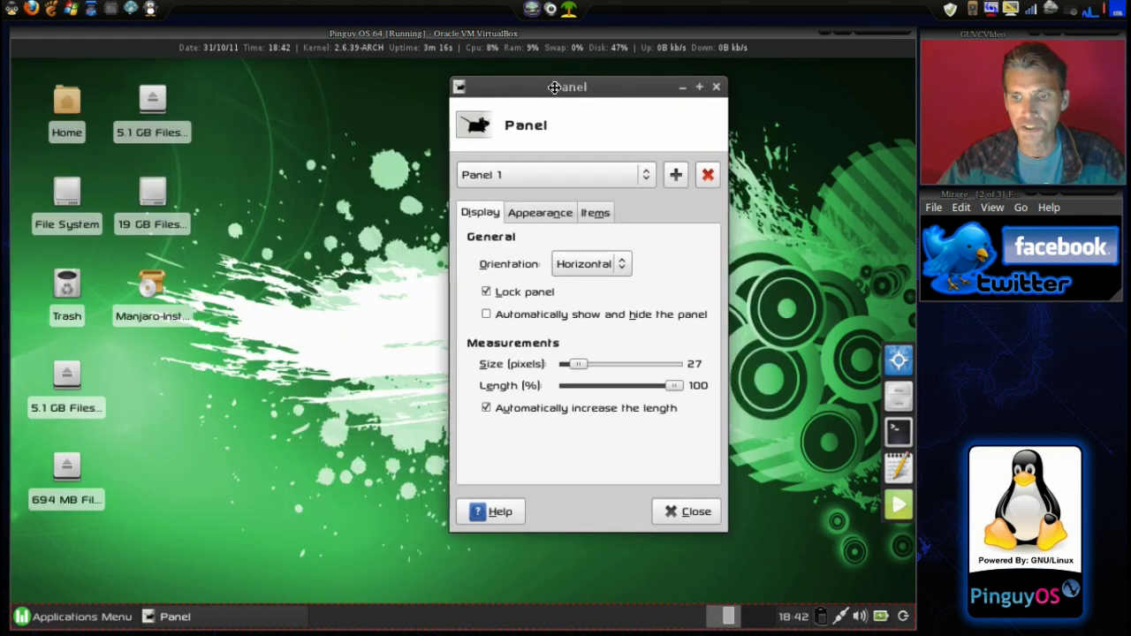
pyautogui.click(718, 88)
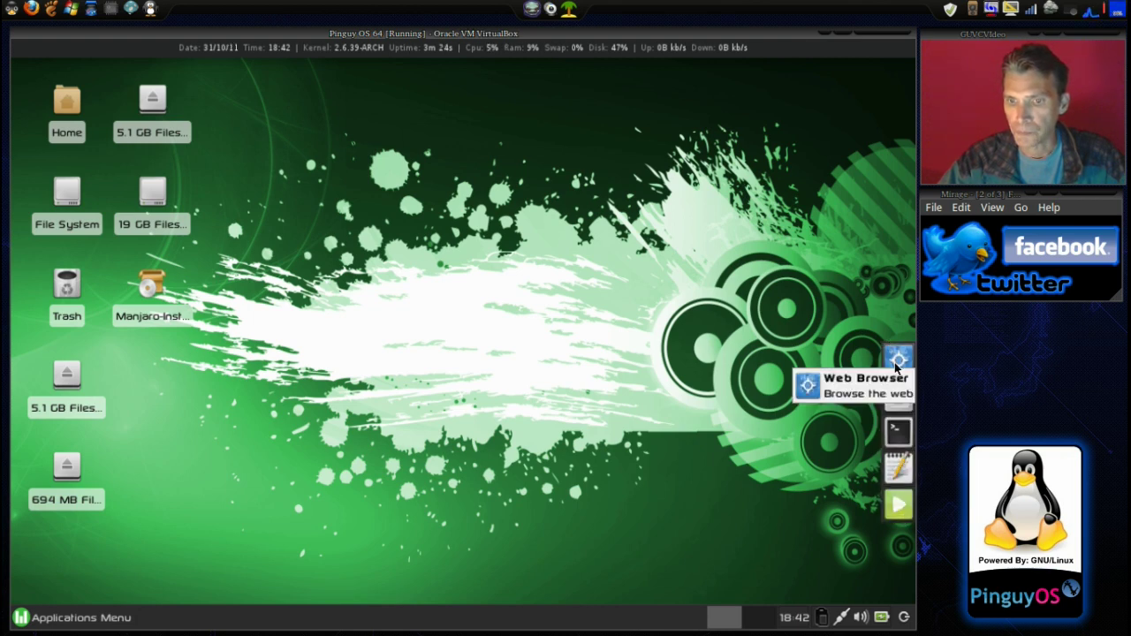
# Step: View the panel's version information via Panel > About, then close it
pyautogui.rightClick(897, 366)
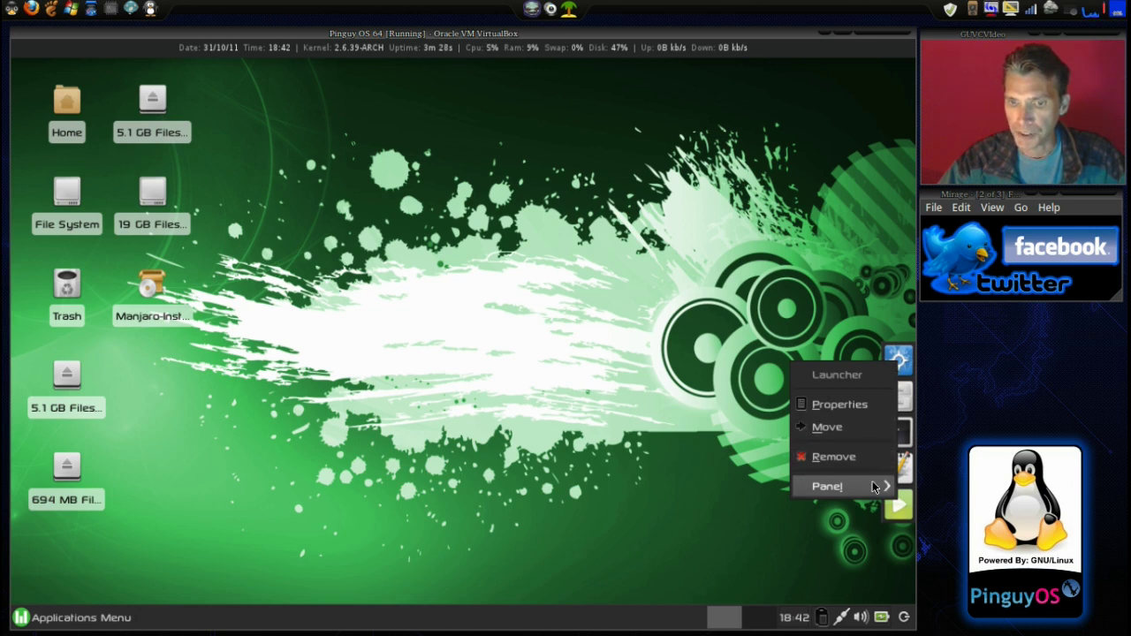
pyautogui.moveTo(869, 488)
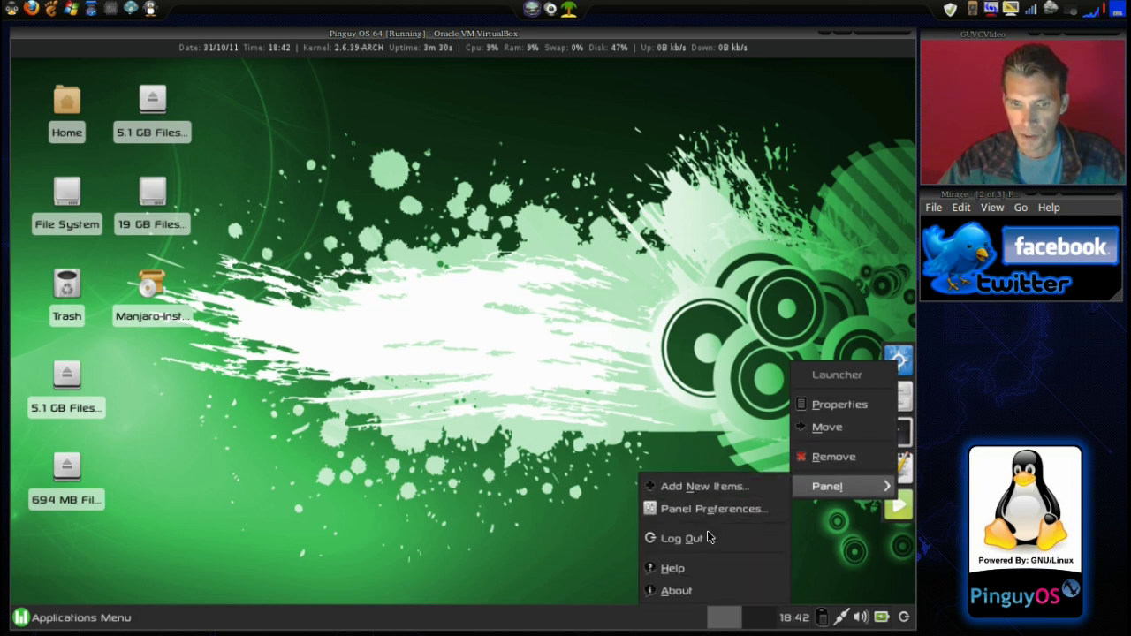
pyautogui.click(697, 594)
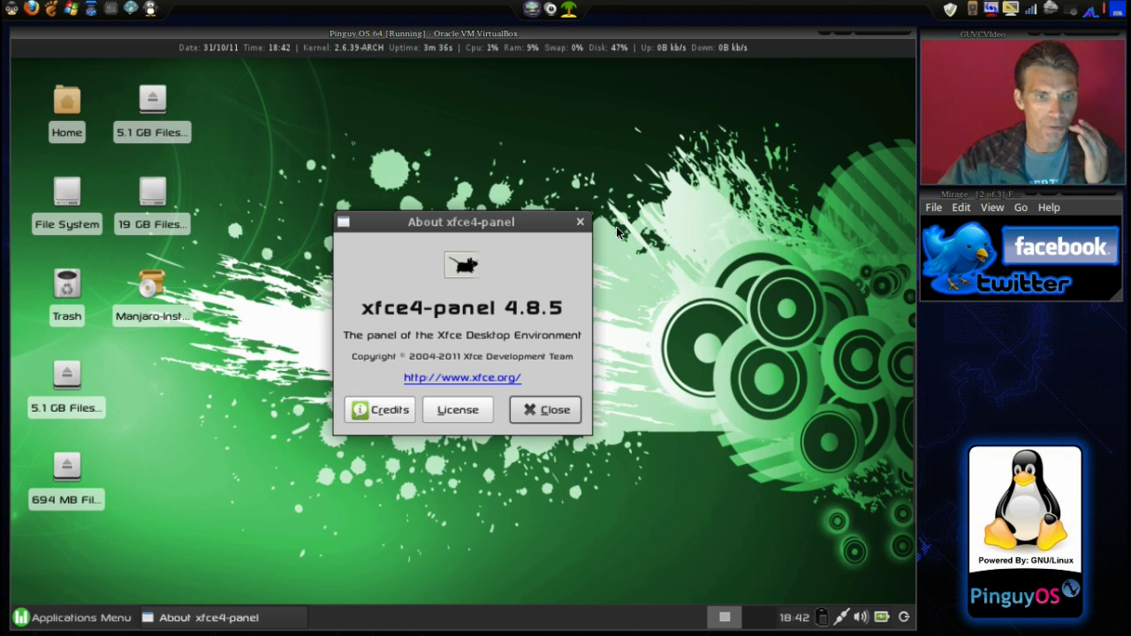
pyautogui.click(575, 413)
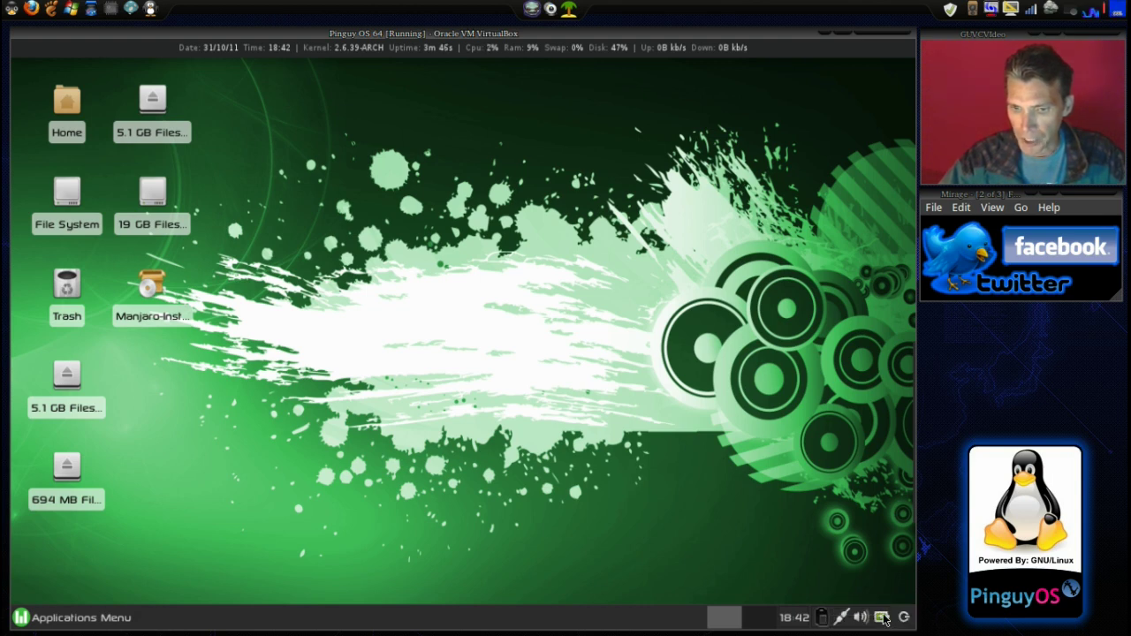
# Step: Open the home folder /home/manjaro from the Home desktop icon
pyautogui.moveTo(883, 621)
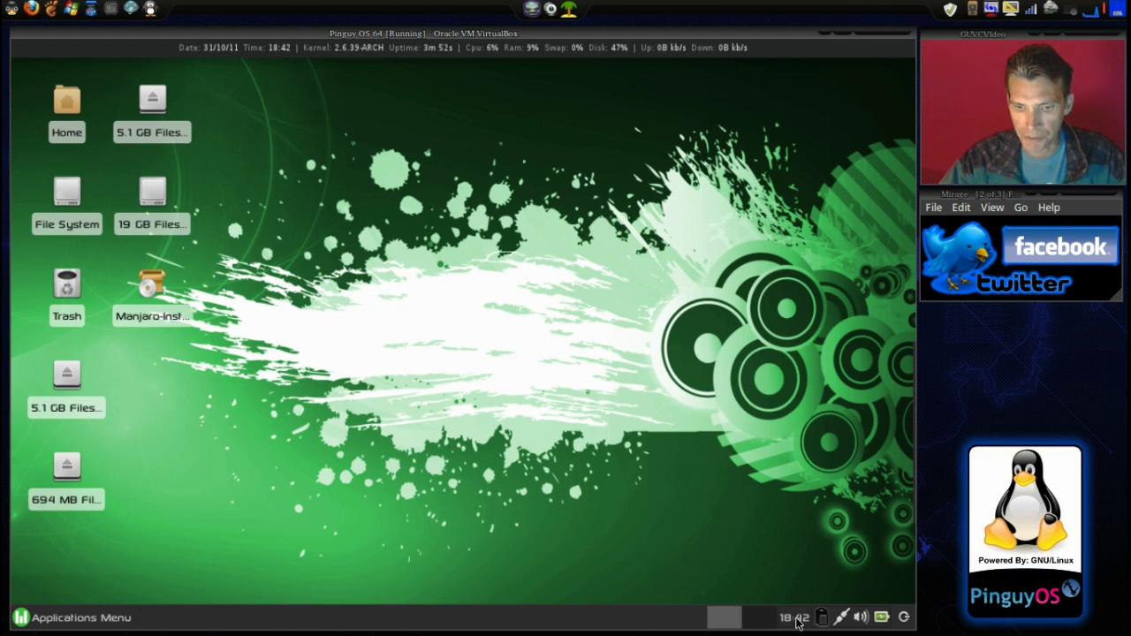
pyautogui.moveTo(798, 623)
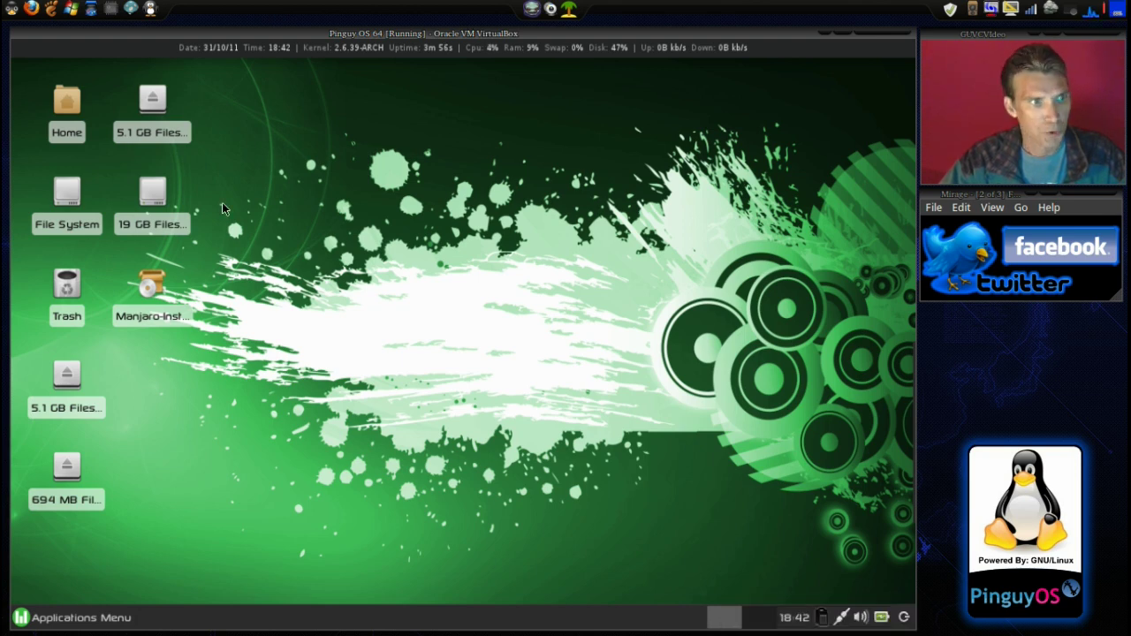
pyautogui.doubleClick(70, 99)
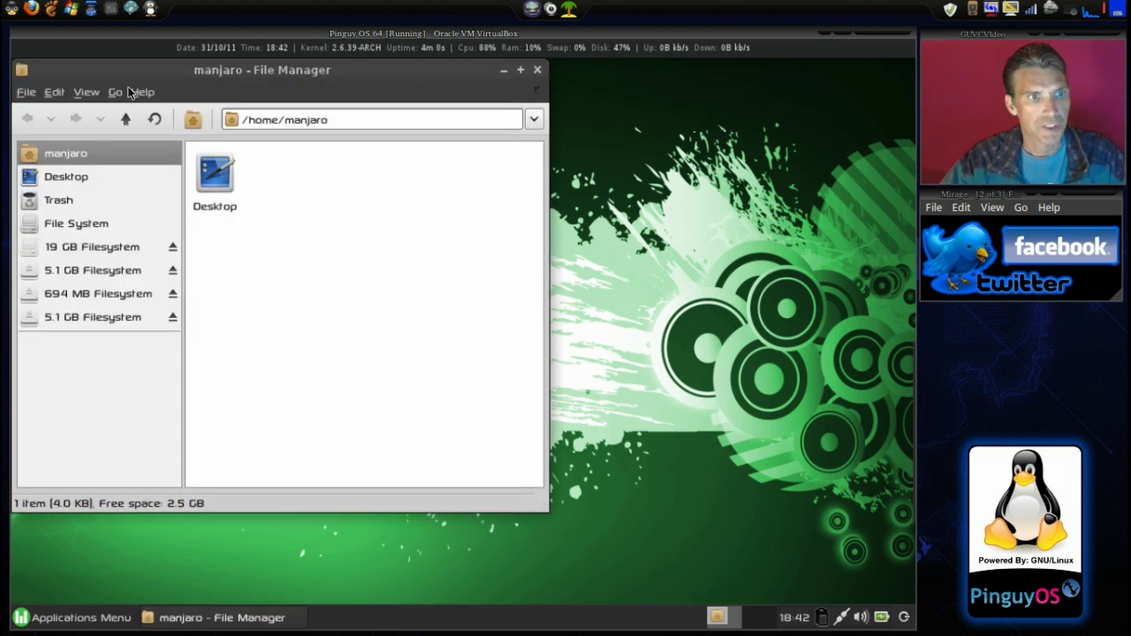
# Step: Move the File Manager window toward the centre and browse its View and Help menus
pyautogui.moveTo(255, 69); pyautogui.dragTo(497, 98)
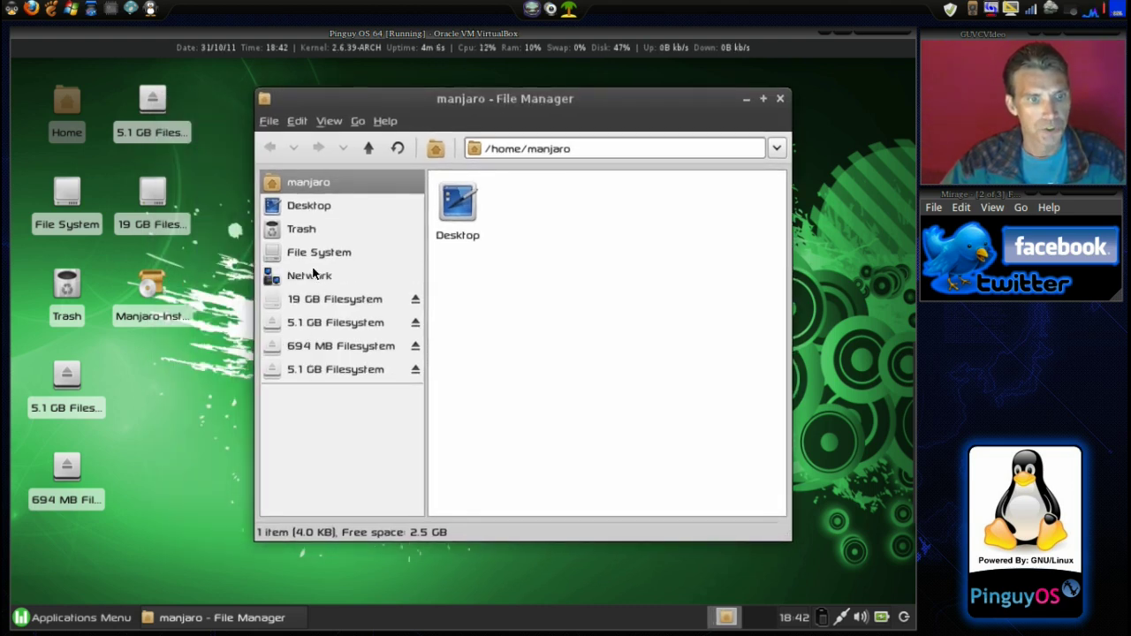
pyautogui.click(264, 123)
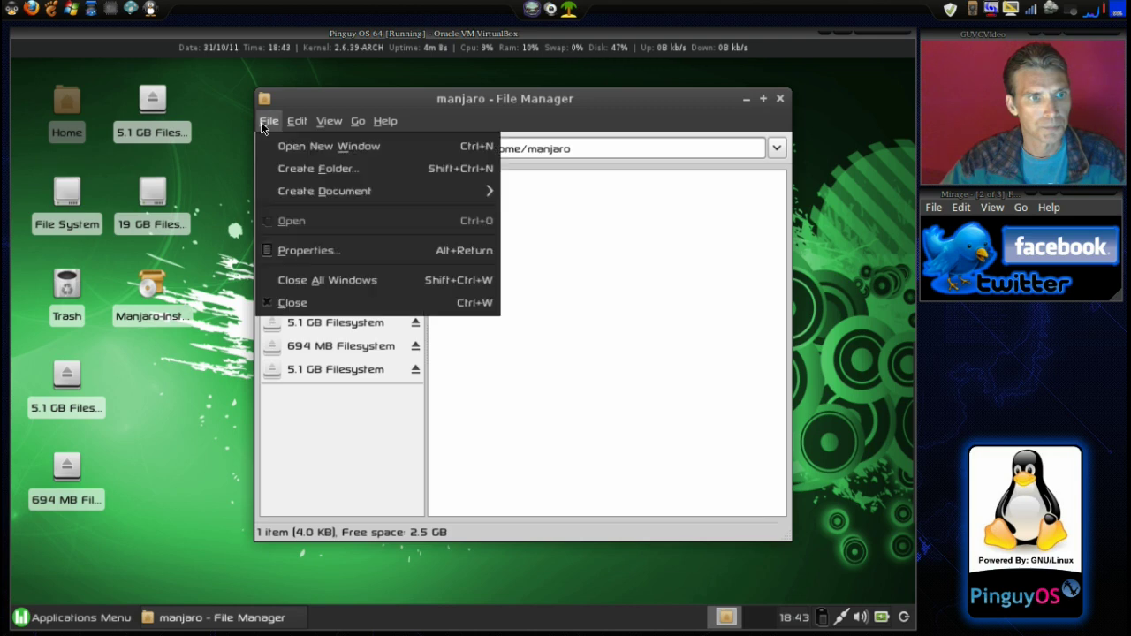
pyautogui.click(327, 124)
pyautogui.click(354, 123)
pyautogui.moveTo(384, 122)
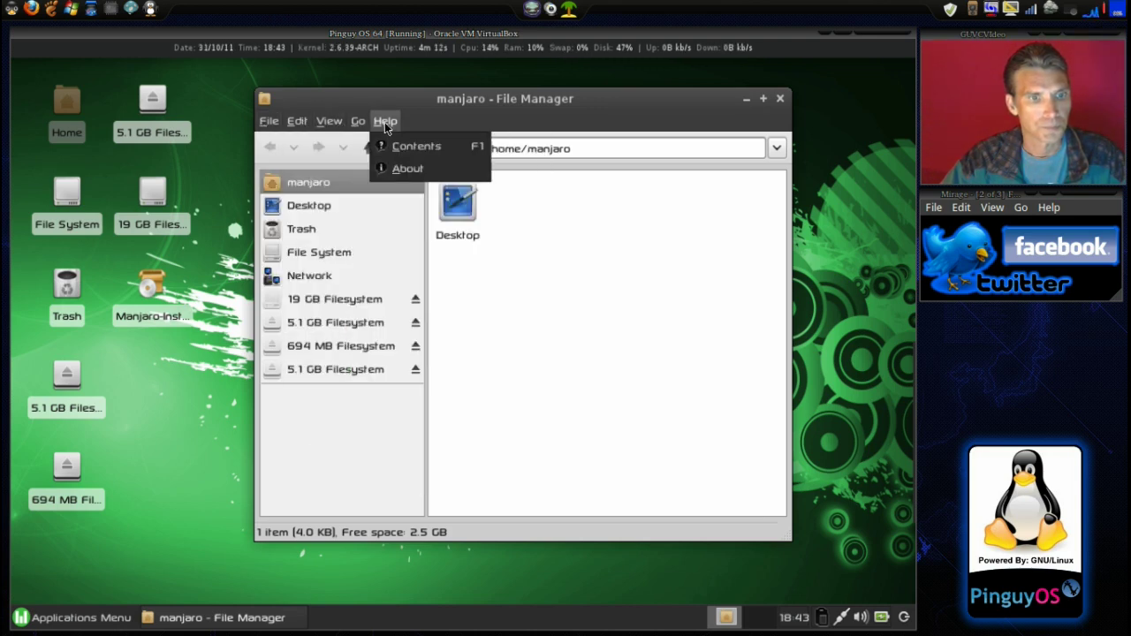
pyautogui.click(623, 358)
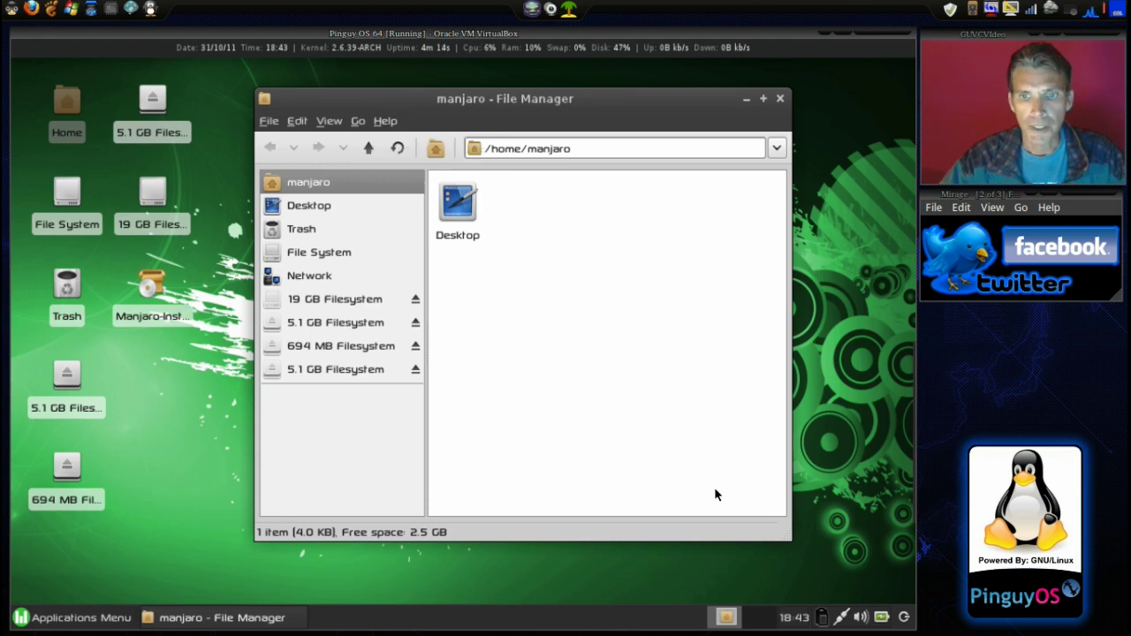
# Step: Make the File Manager window shorter and bring up the Applications Menu
pyautogui.moveTo(789, 539); pyautogui.dragTo(783, 442)
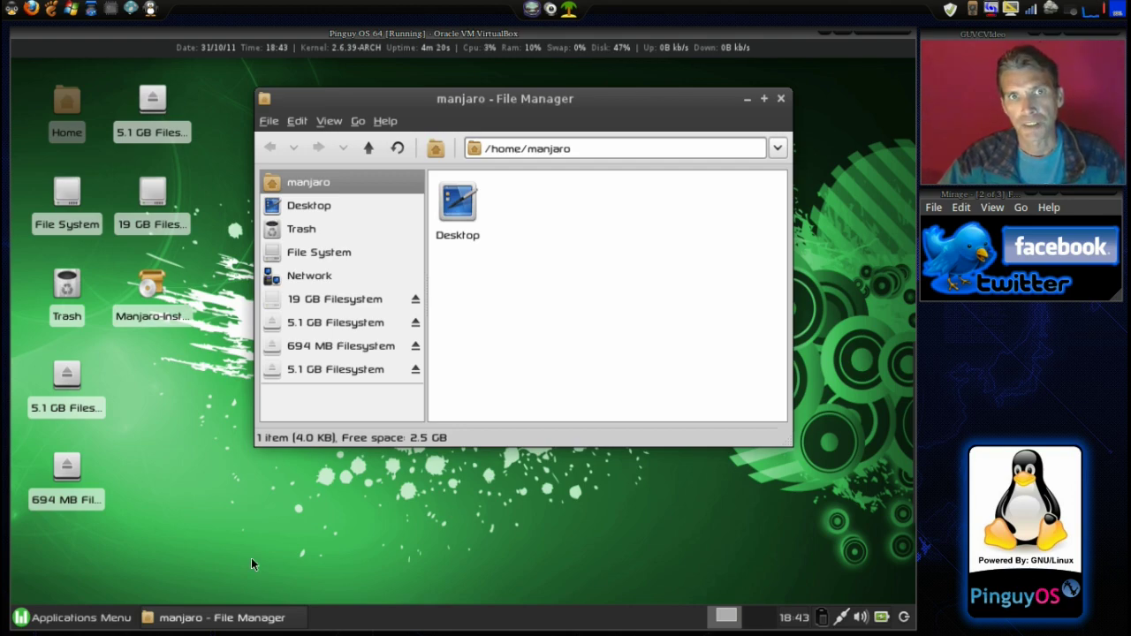
pyautogui.hotkey('alt', 'Tab')
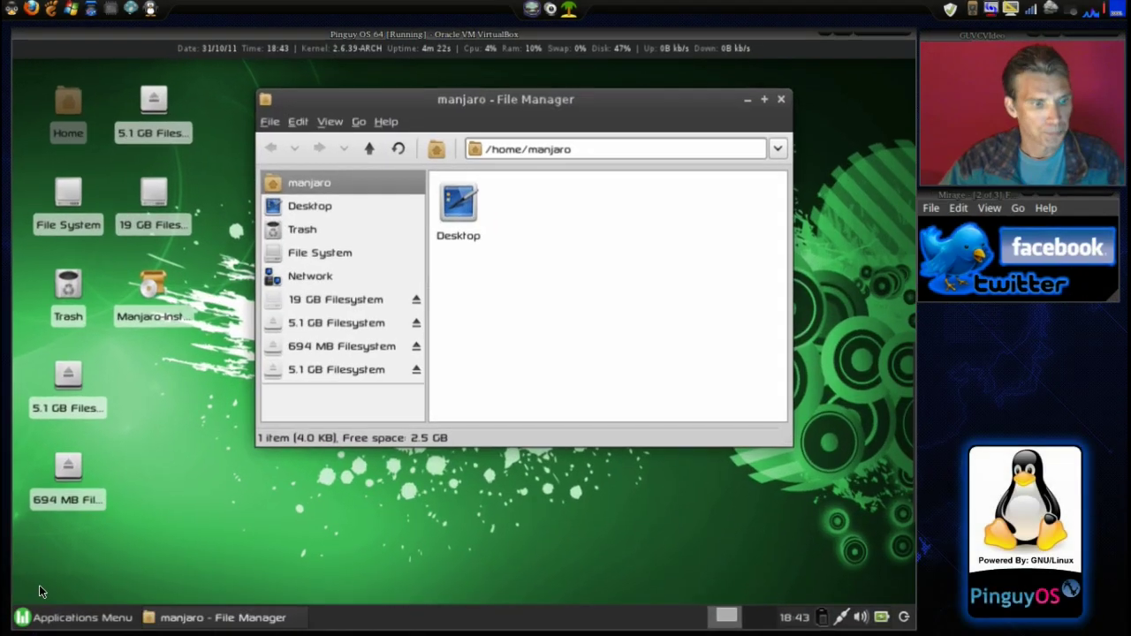
pyautogui.click(47, 618)
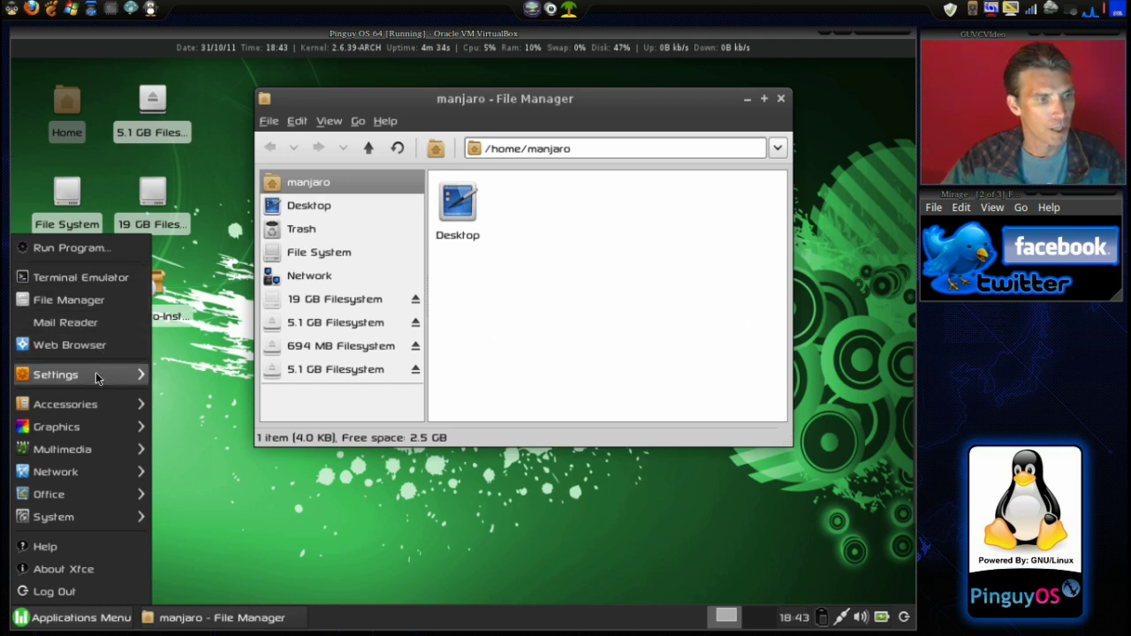
# Step: Apply the BSM Simple Dark theme in Appearance settings and arrange it beside the File Manager
pyautogui.moveTo(97, 378)
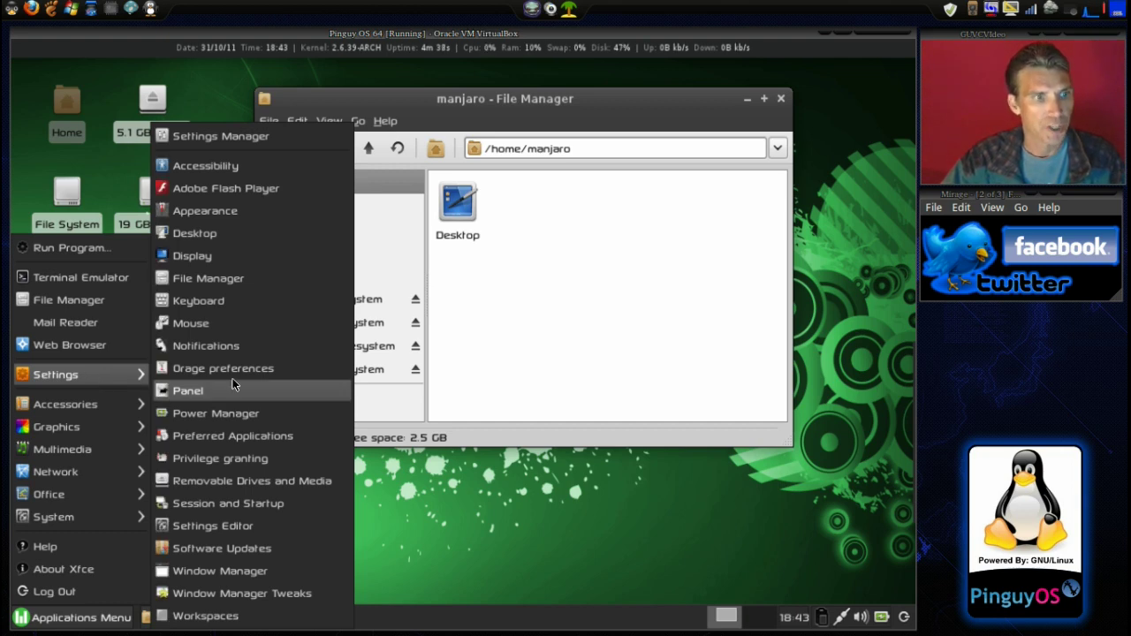
pyautogui.click(205, 211)
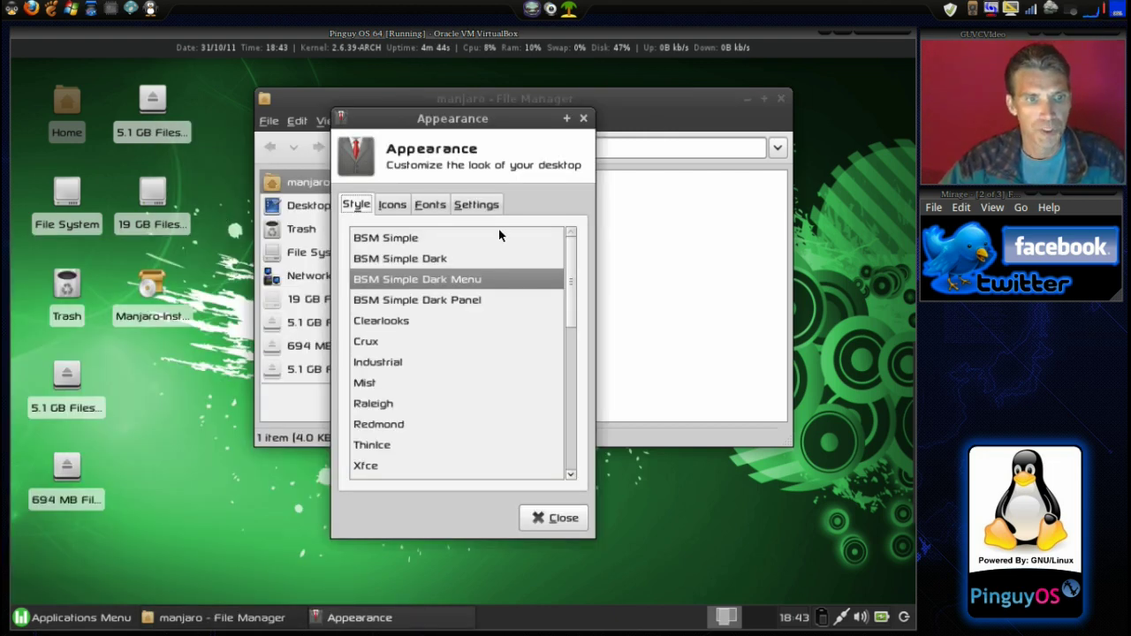
pyautogui.click(398, 259)
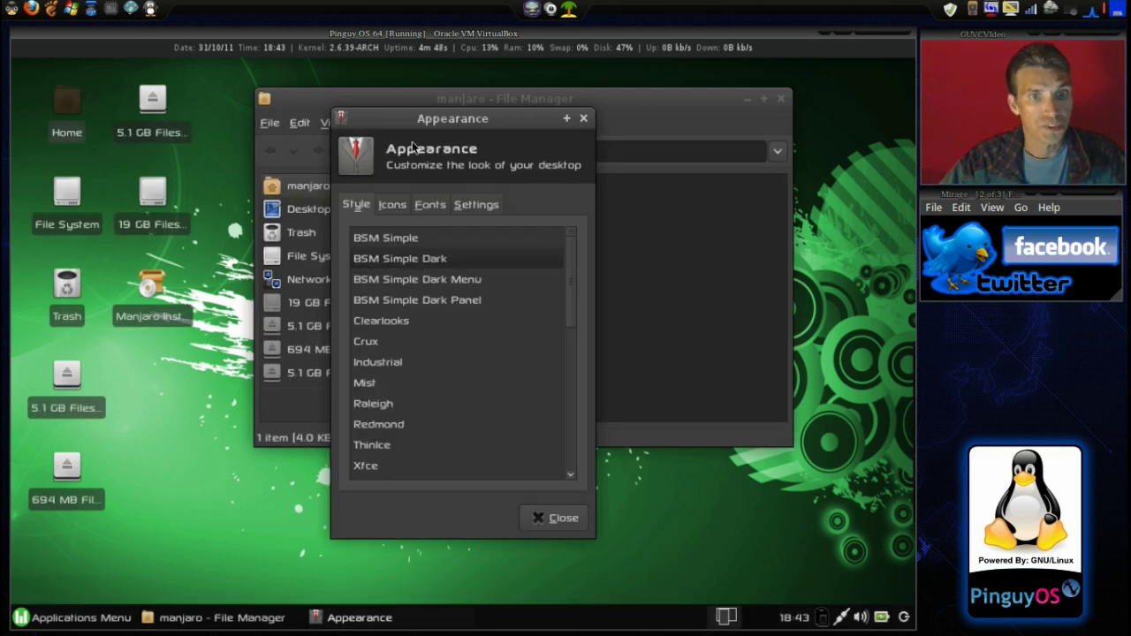
pyautogui.moveTo(431, 119); pyautogui.dragTo(155, 135)
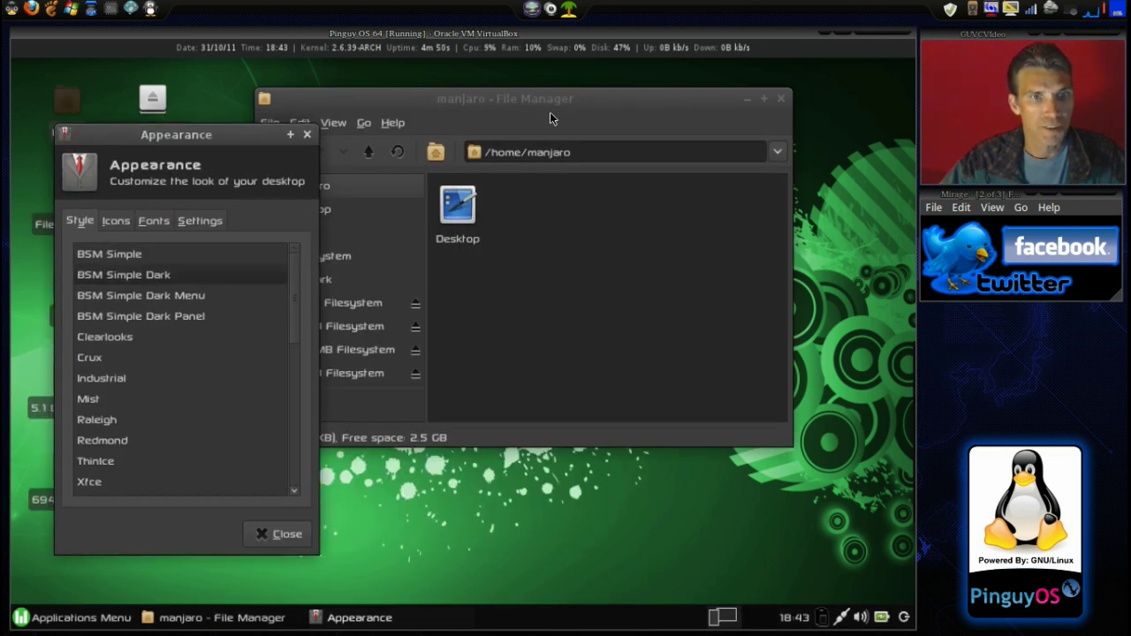
pyautogui.moveTo(549, 101); pyautogui.dragTo(633, 105)
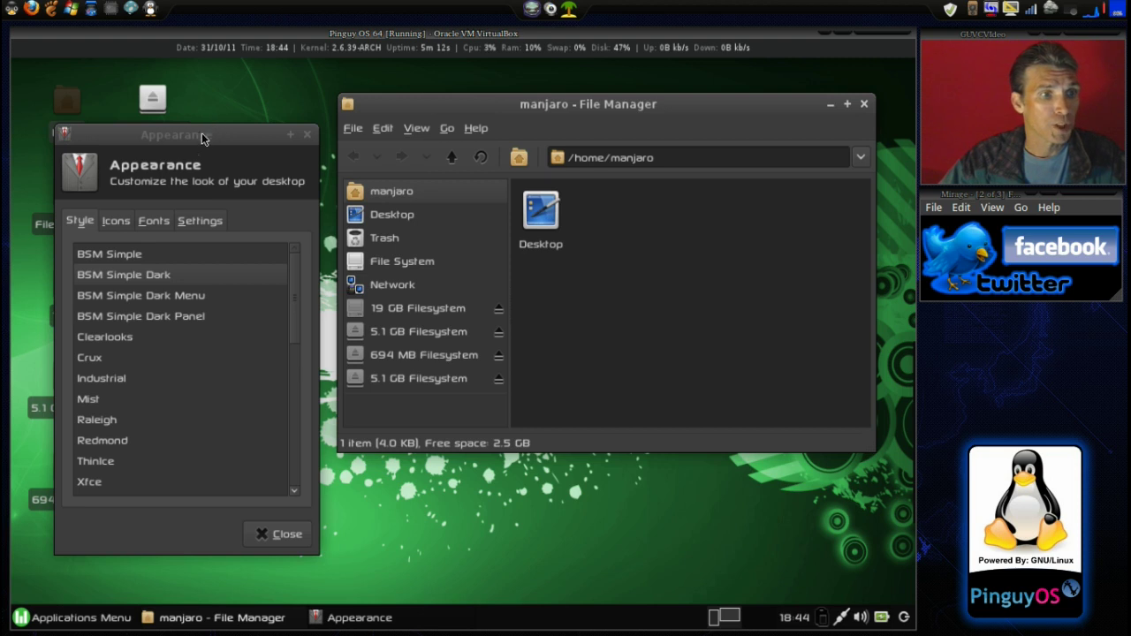
pyautogui.moveTo(202, 139); pyautogui.dragTo(212, 107)
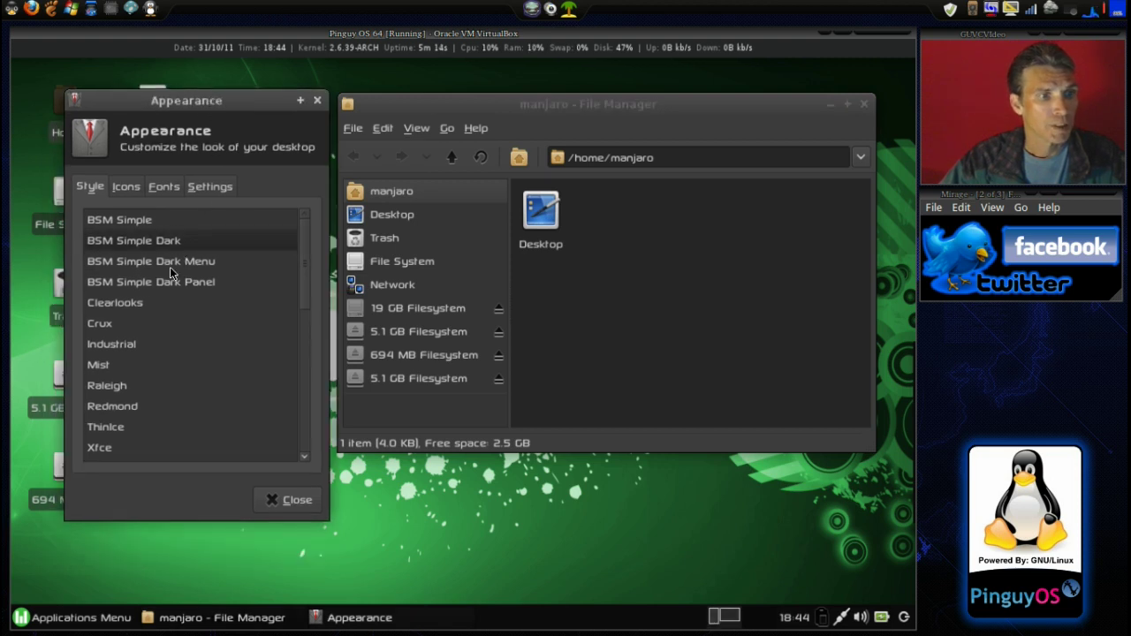
# Step: Try the BSM Simple Dark Menu and Panel variants, revert to BSM Simple Dark, and close
pyautogui.click(134, 262)
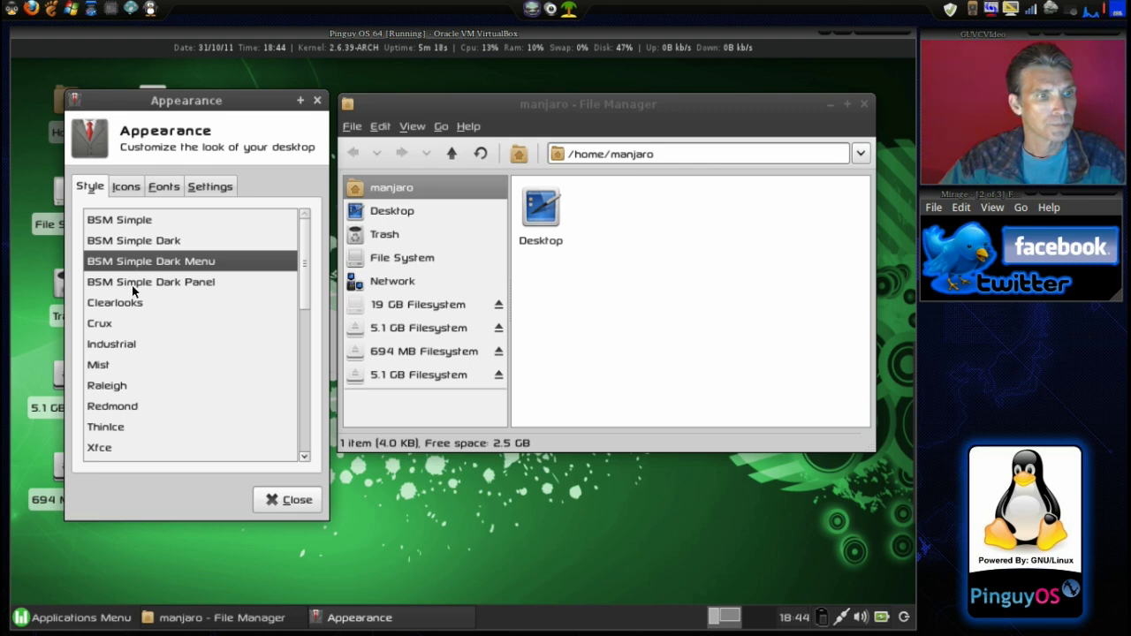
pyautogui.click(136, 284)
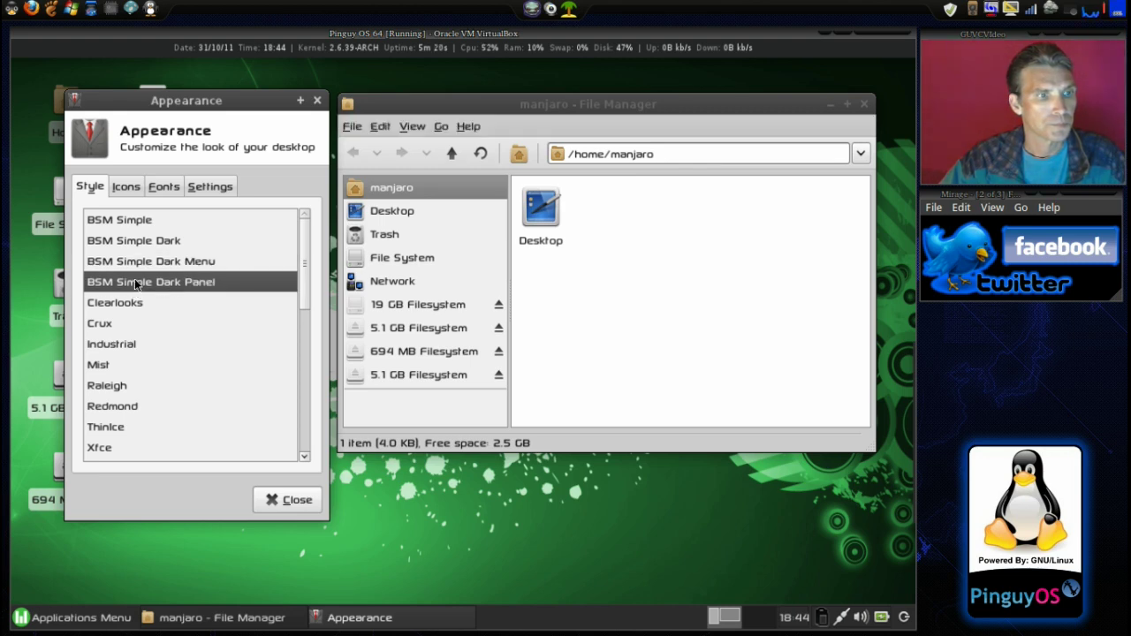
pyautogui.click(137, 242)
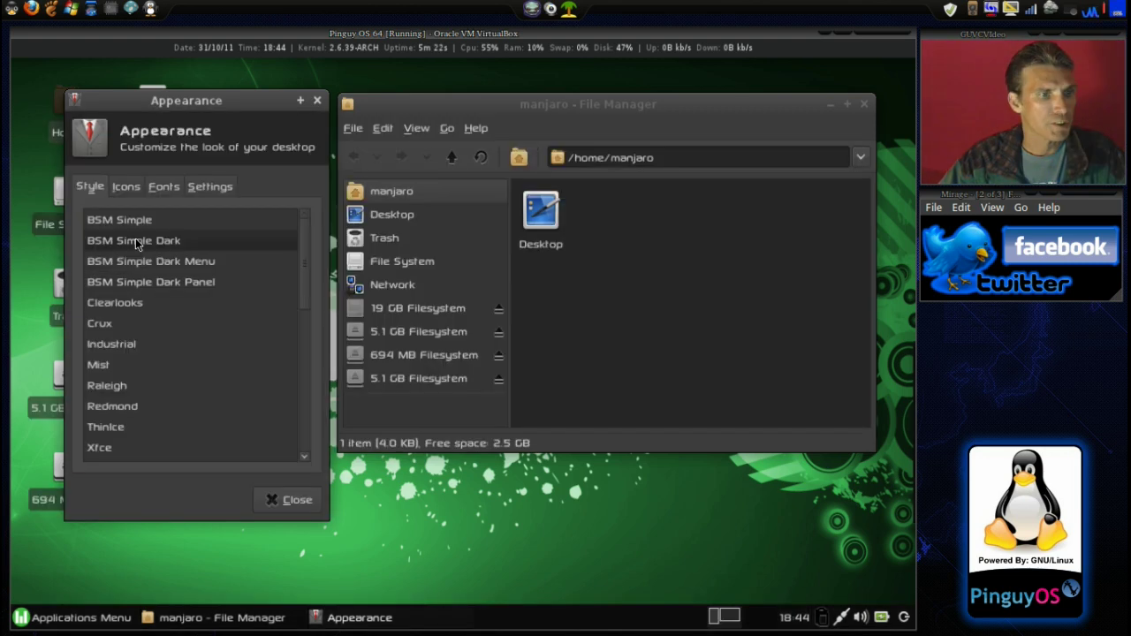
pyautogui.click(287, 501)
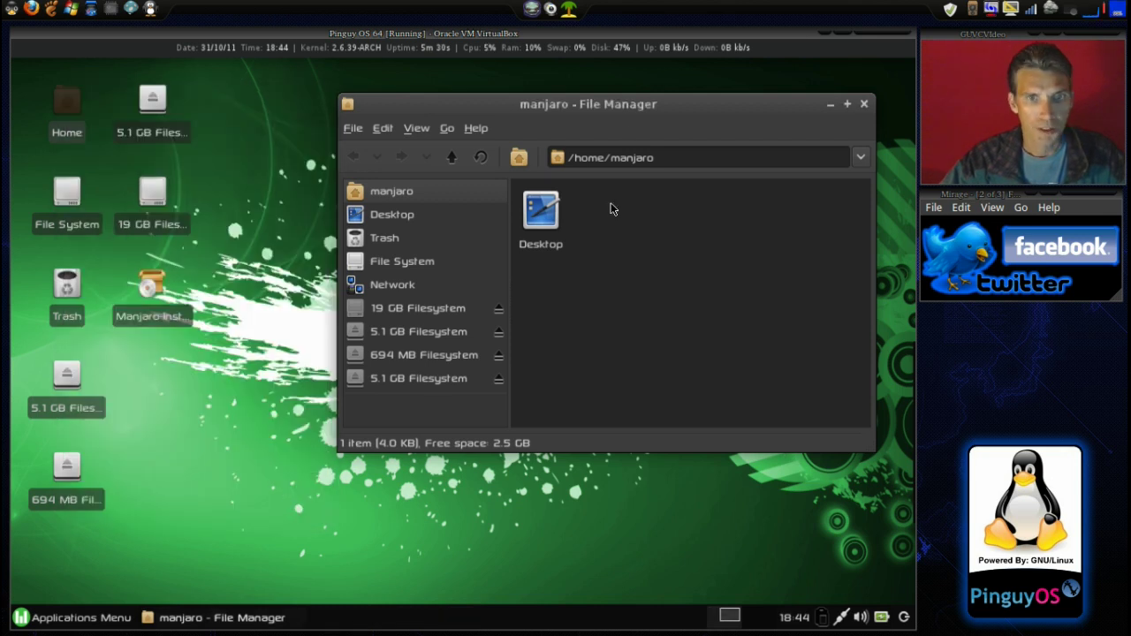
# Step: Set the desktop wallpaper to the grey xfce-turbulence swirl in Desktop Settings
pyautogui.moveTo(613, 112); pyautogui.dragTo(498, 135)
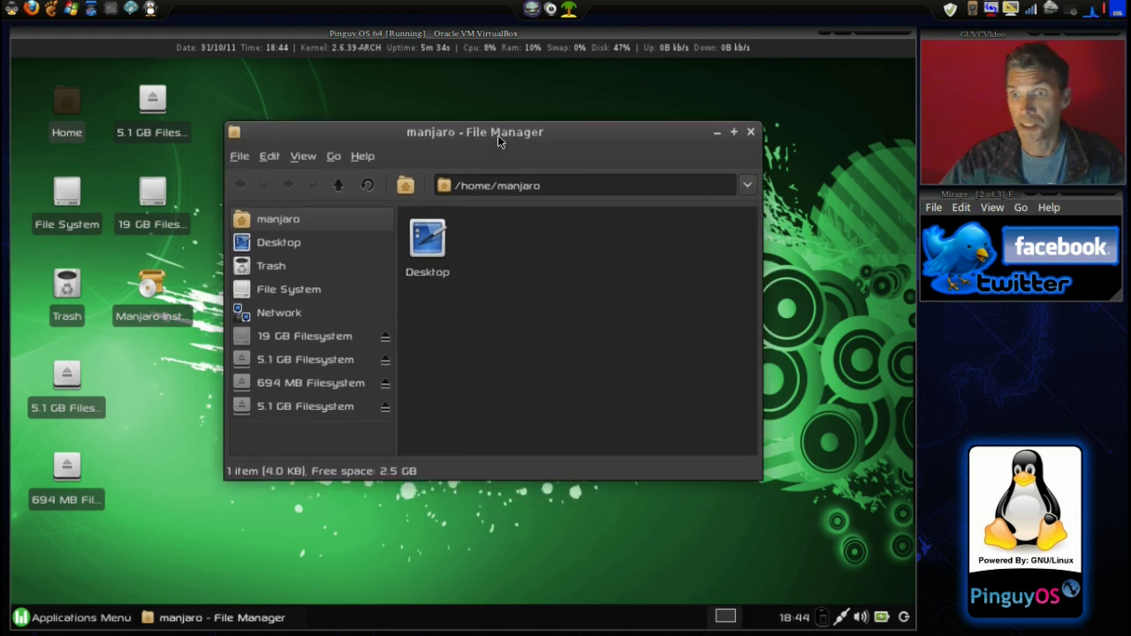
pyautogui.rightClick(836, 172)
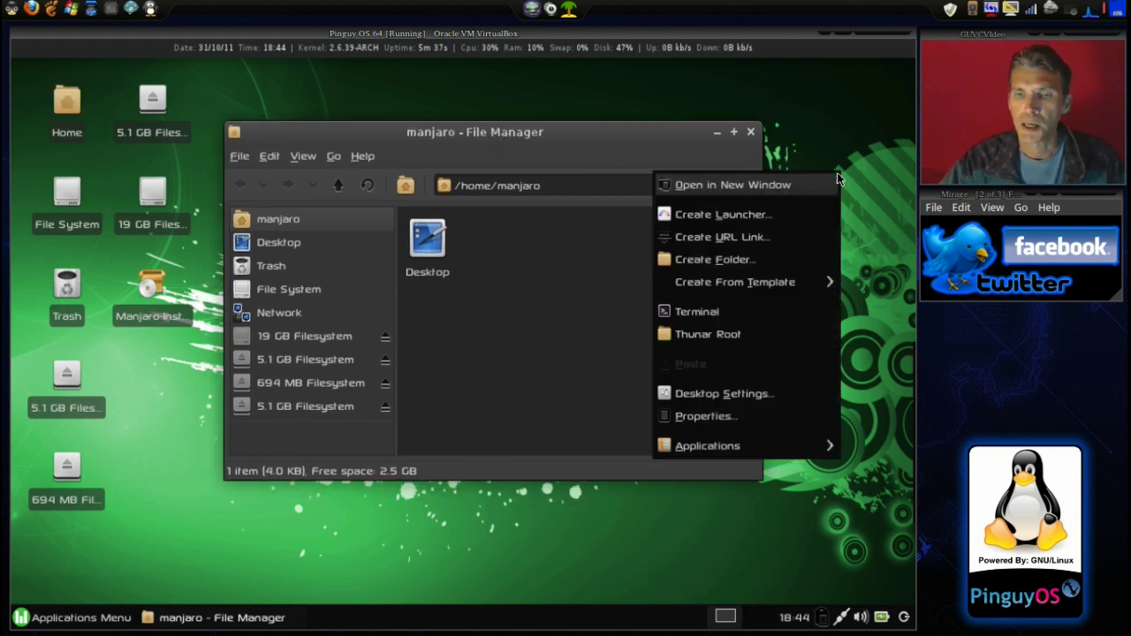
pyautogui.click(718, 402)
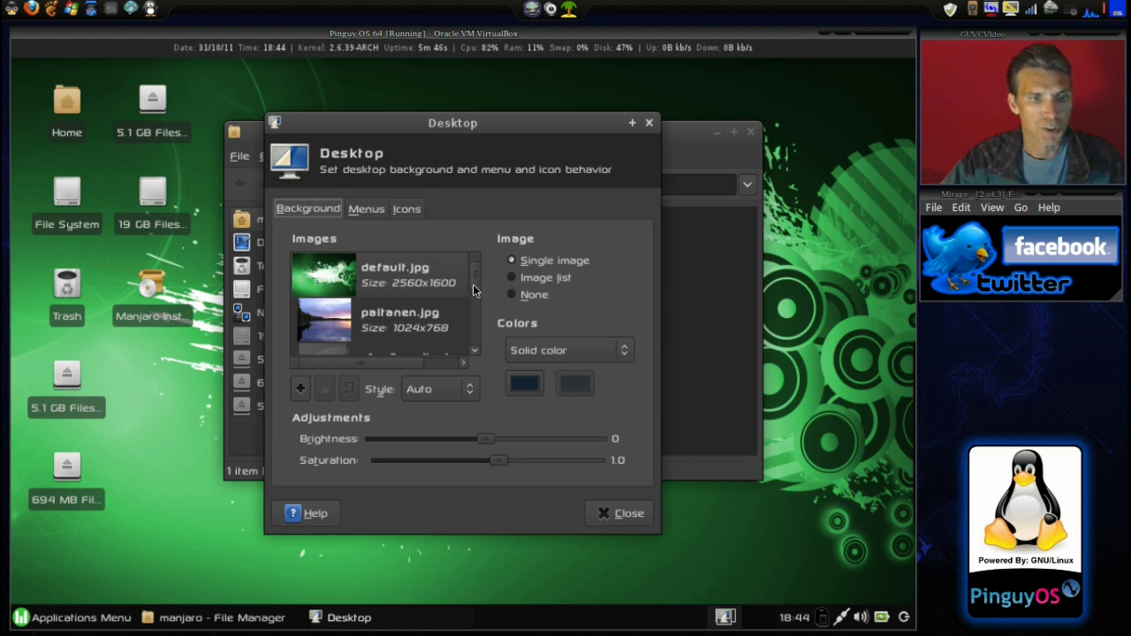
pyautogui.scroll(-3, 474, 295)
pyautogui.moveTo(474, 289); pyautogui.dragTo(482, 347)
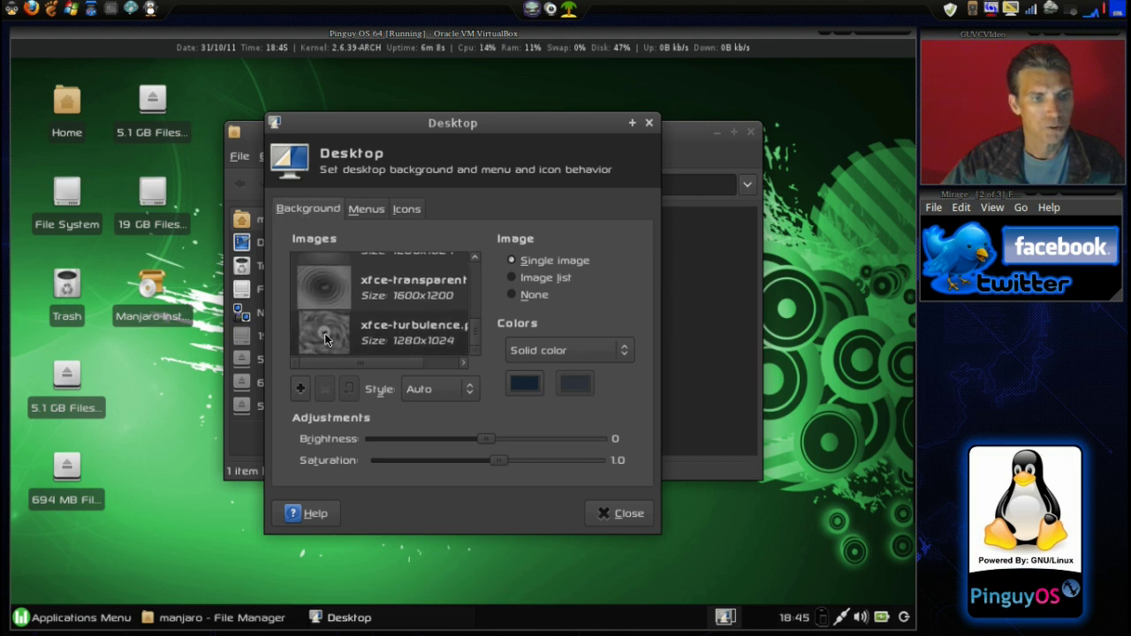
pyautogui.click(326, 339)
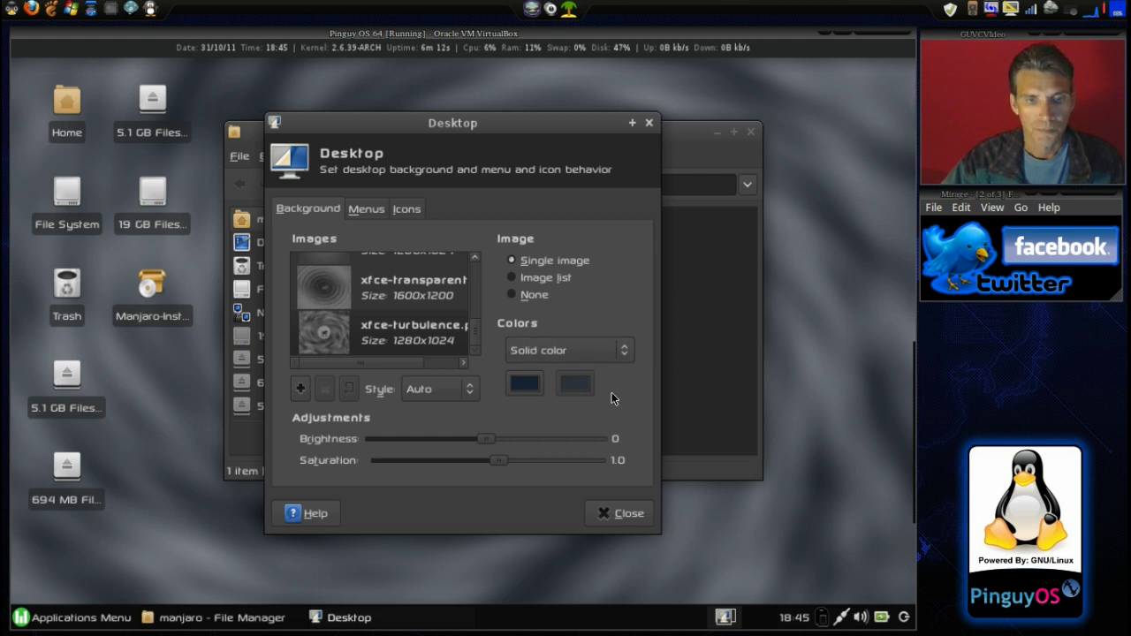
# Step: Review the Menus and Icons tabs, enable removable device icons, and close Desktop settings
pyautogui.click(361, 211)
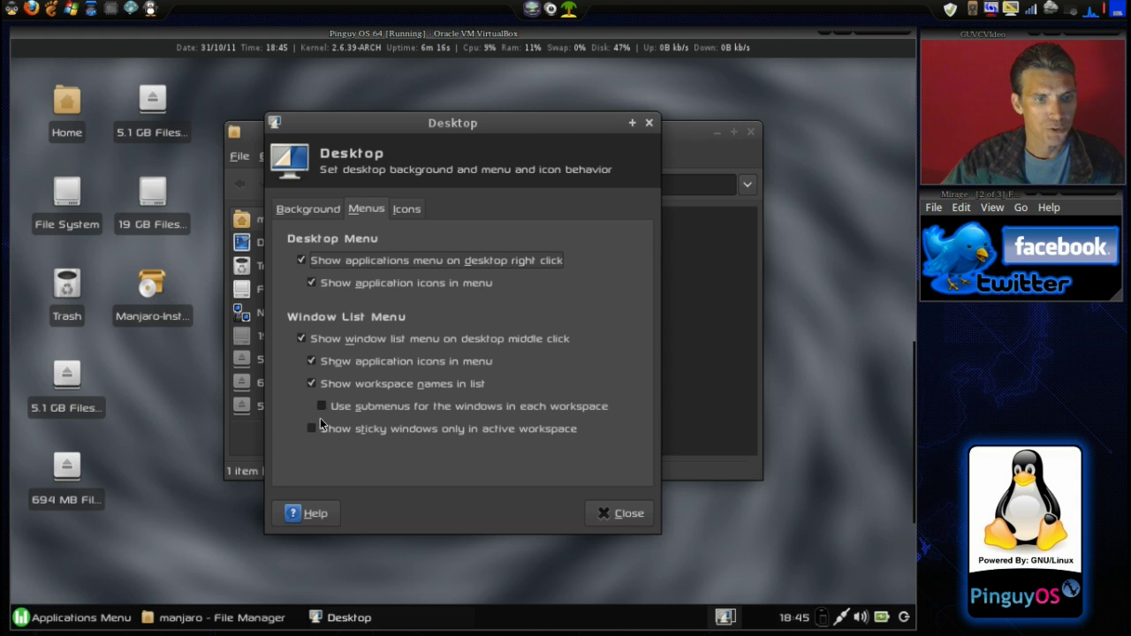
pyautogui.click(405, 212)
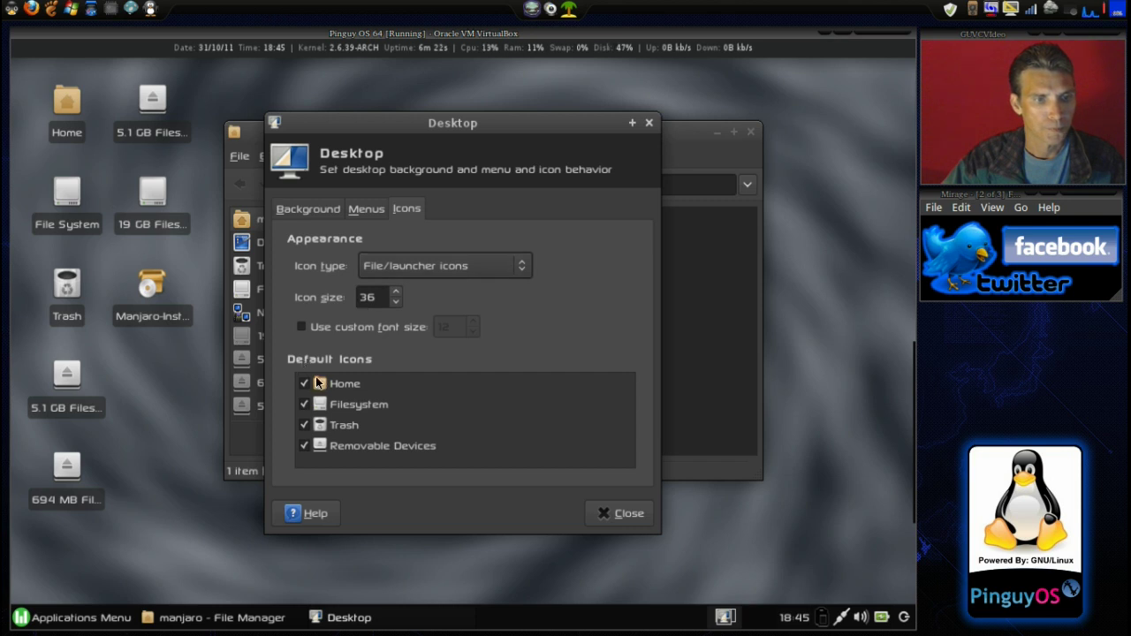
pyautogui.click(304, 446)
pyautogui.click(627, 515)
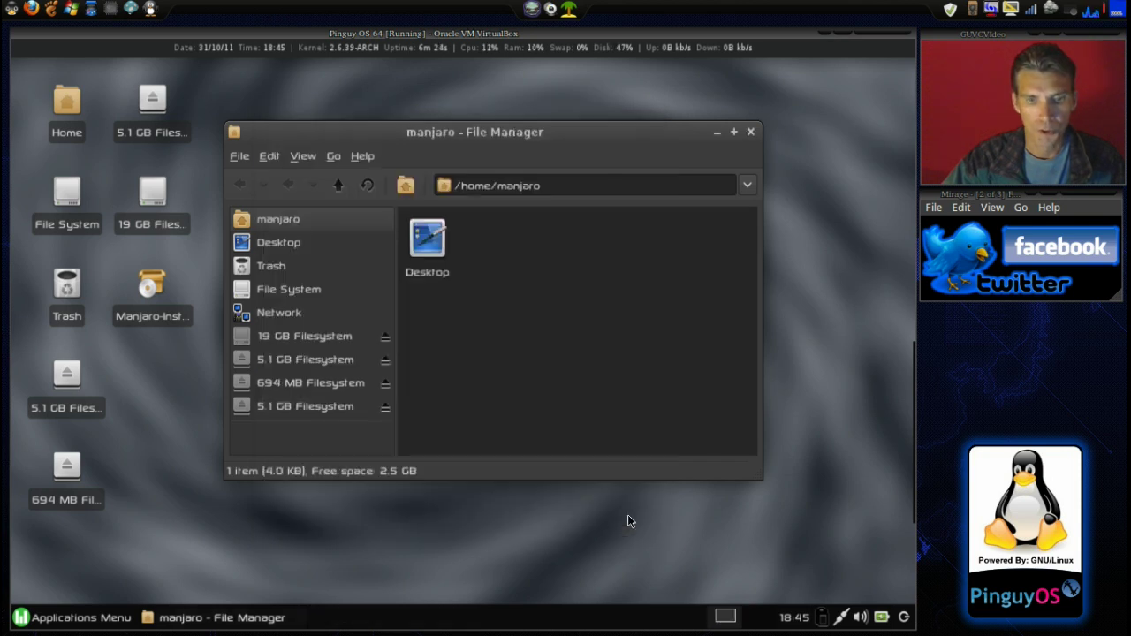
pyautogui.click(70, 617)
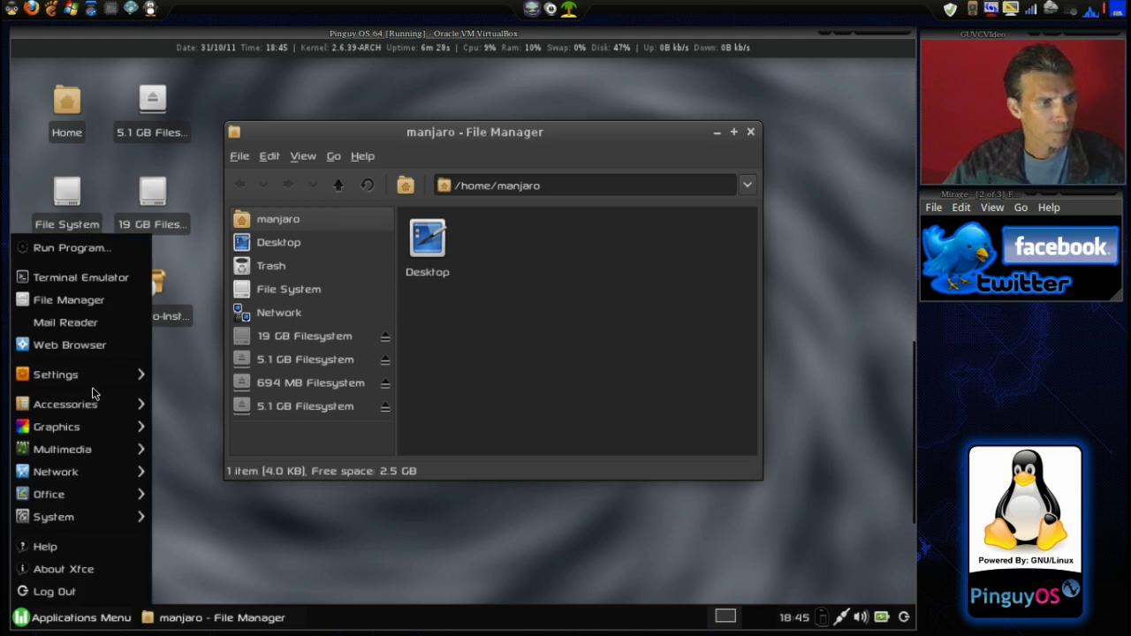
# Step: Launch a second Thunar File Manager from Accessories, then close that extra window
pyautogui.moveTo(92, 379)
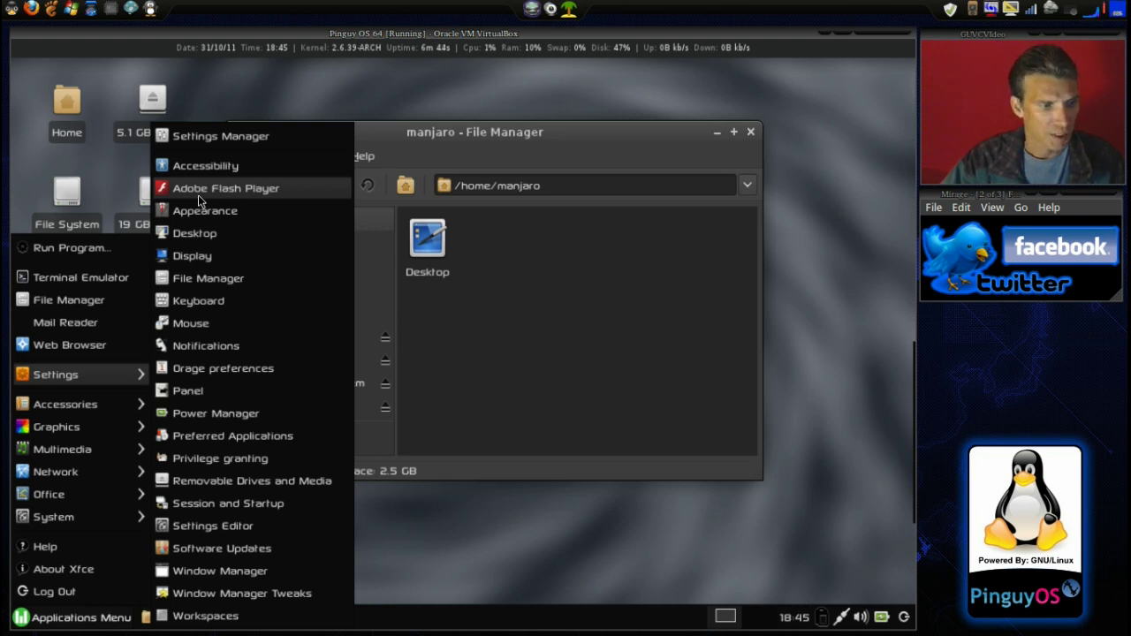
pyautogui.moveTo(113, 404)
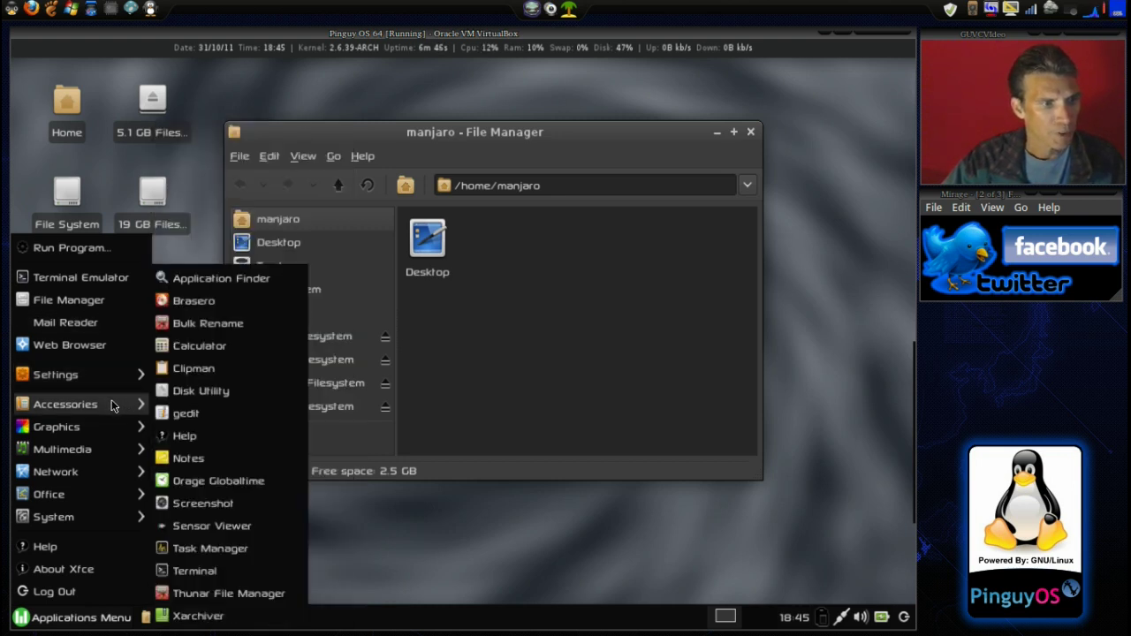
pyautogui.click(239, 596)
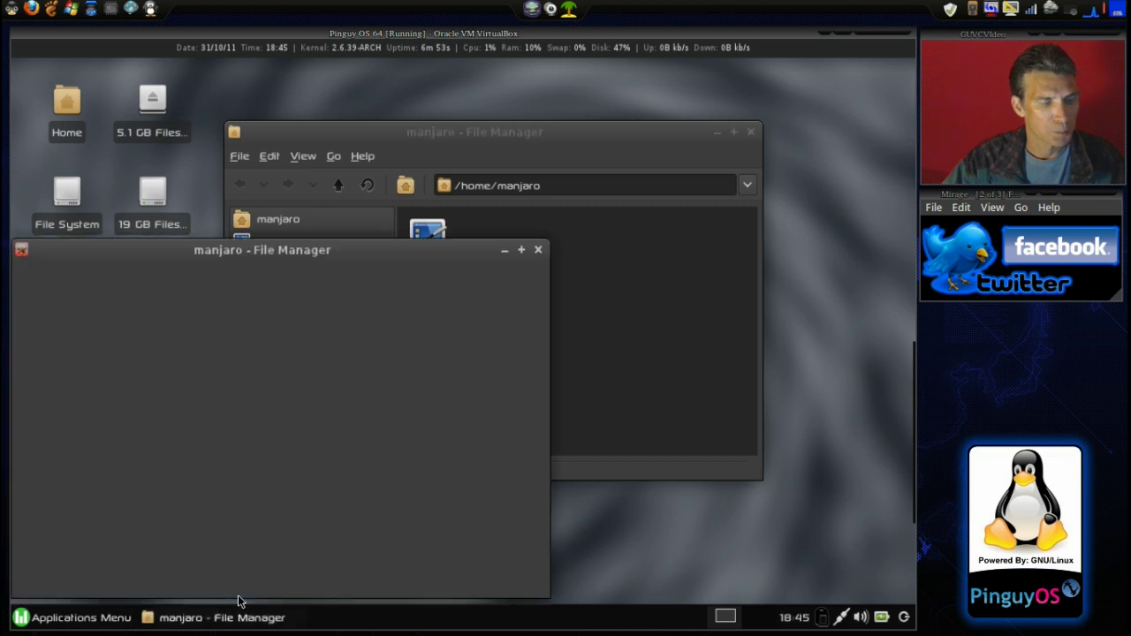
pyautogui.click(540, 256)
# Step: Browse the Accessories, Settings, Multimedia, Network, Office and System submenus, then launch Add/Remove Software
pyautogui.click(36, 622)
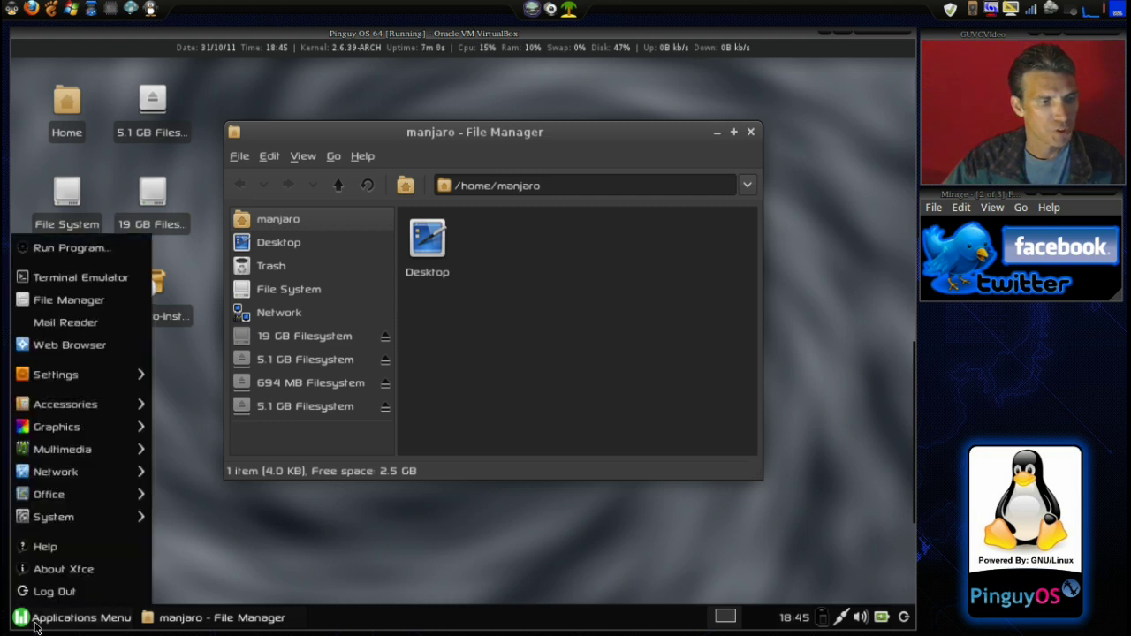
pyautogui.moveTo(80, 414)
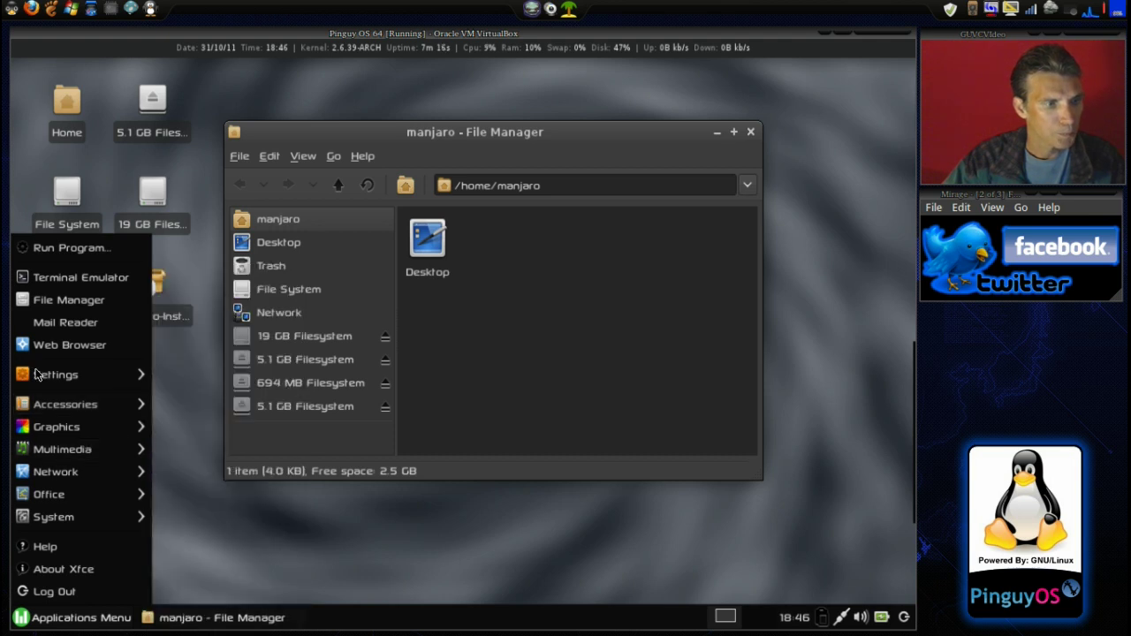
pyautogui.moveTo(49, 377)
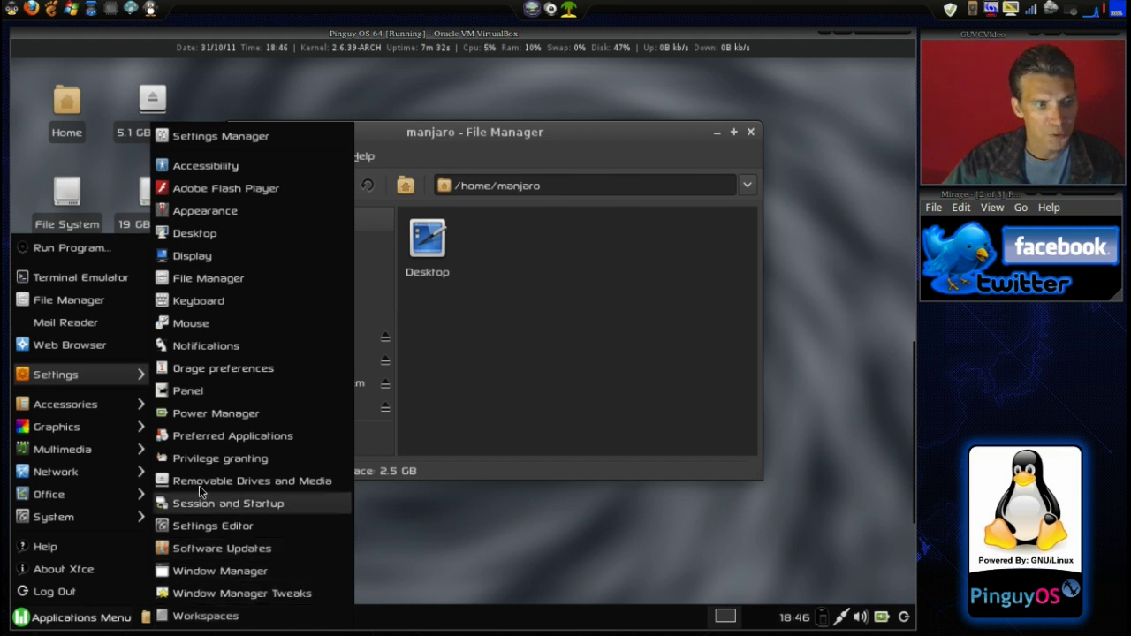
pyautogui.moveTo(86, 459)
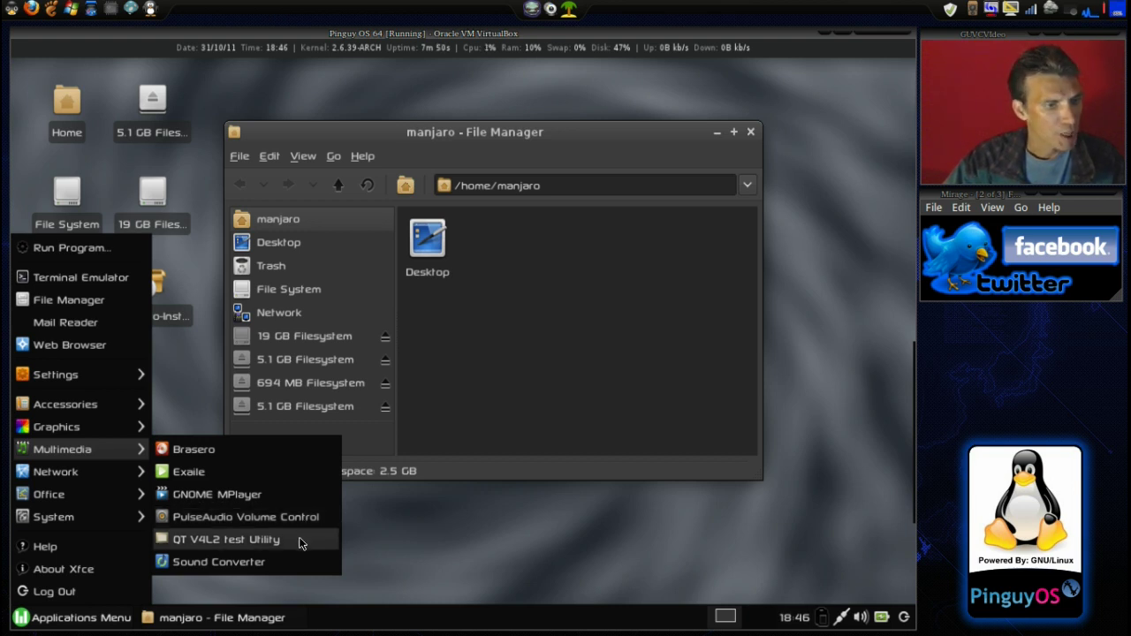
pyautogui.moveTo(89, 481)
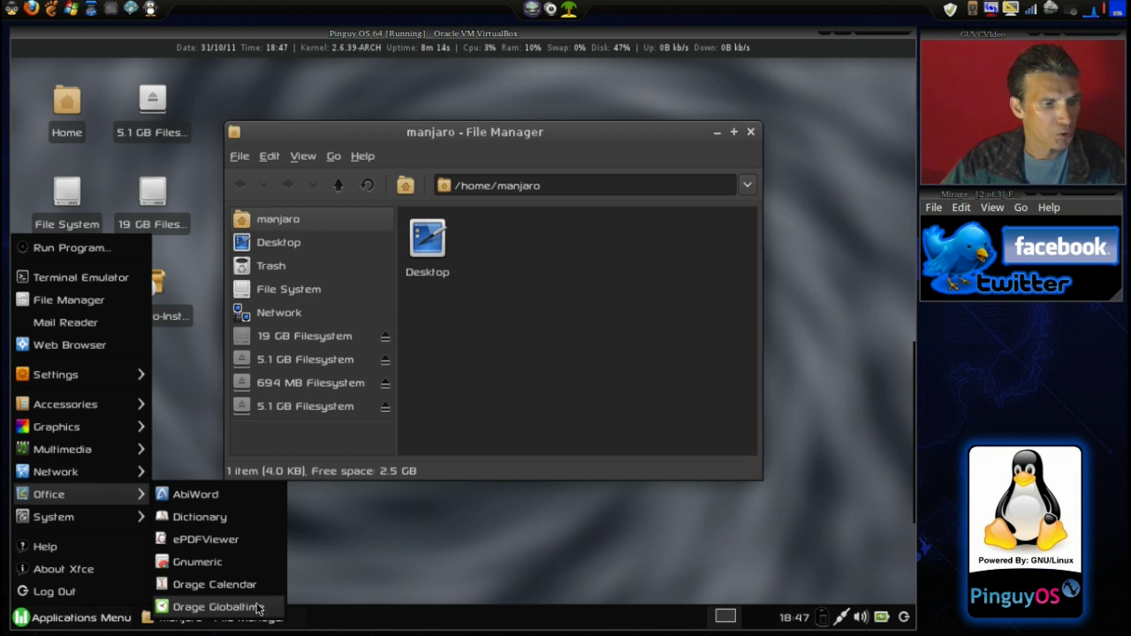
pyautogui.moveTo(94, 522)
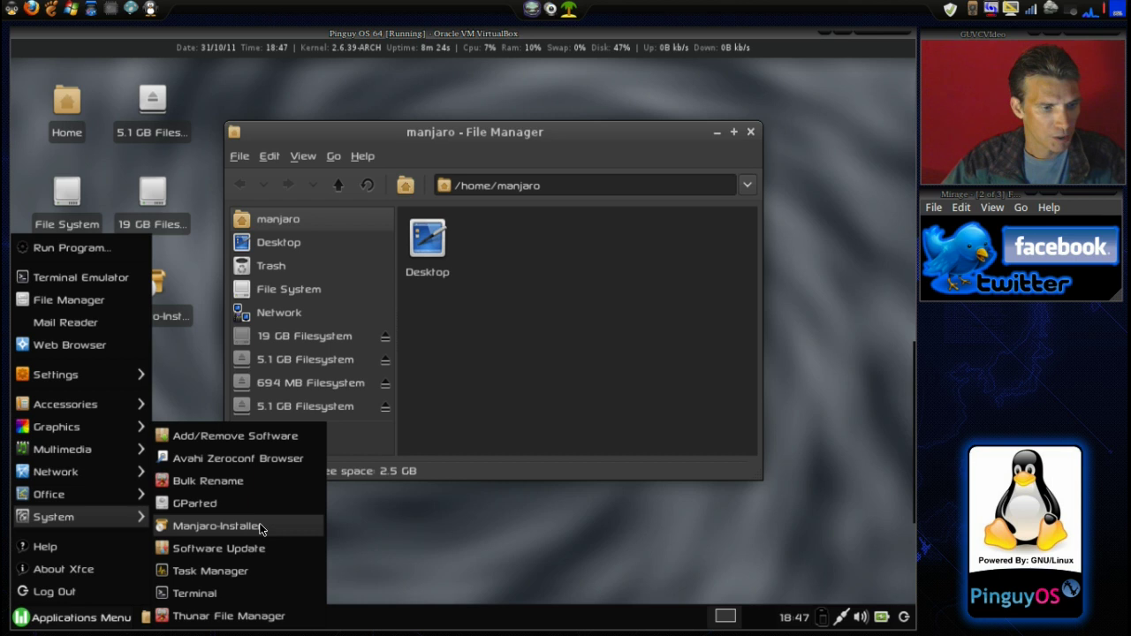
pyautogui.click(262, 436)
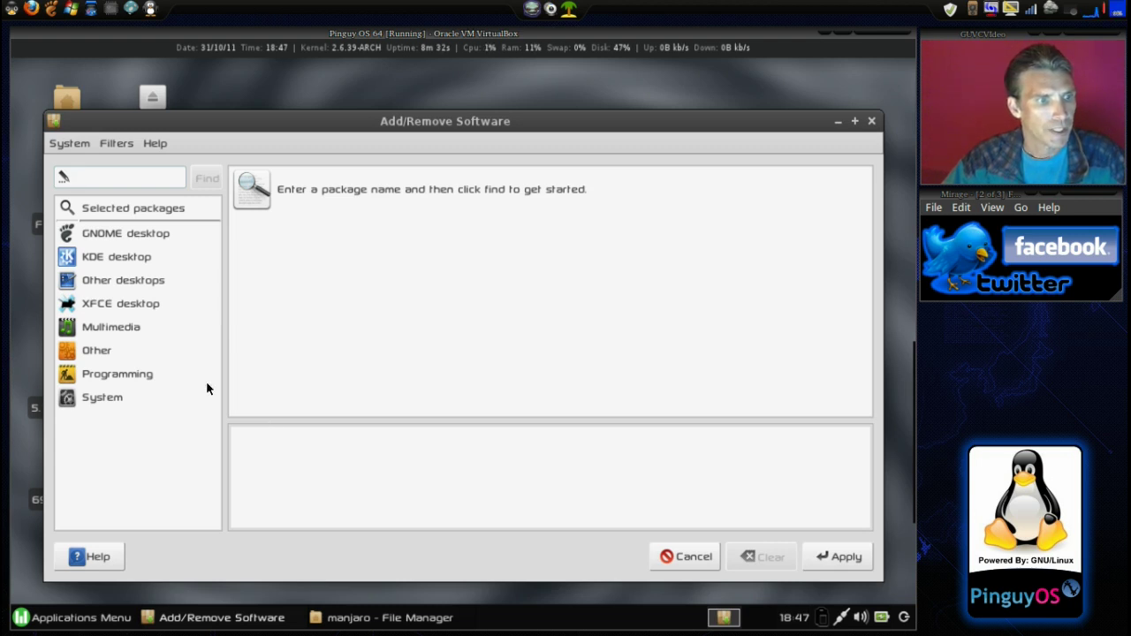
# Step: Browse the GNOME, KDE, Other desktops and XFCE desktop package lists
pyautogui.click(147, 234)
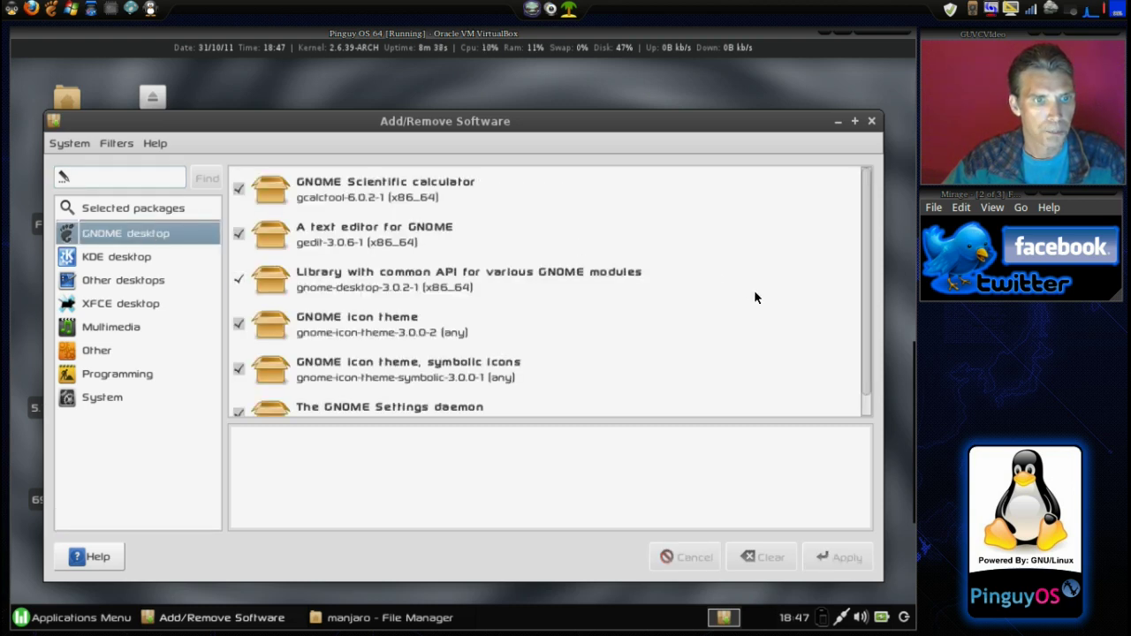
pyautogui.scroll(-1, 755, 296)
pyautogui.scroll(1, 755, 296)
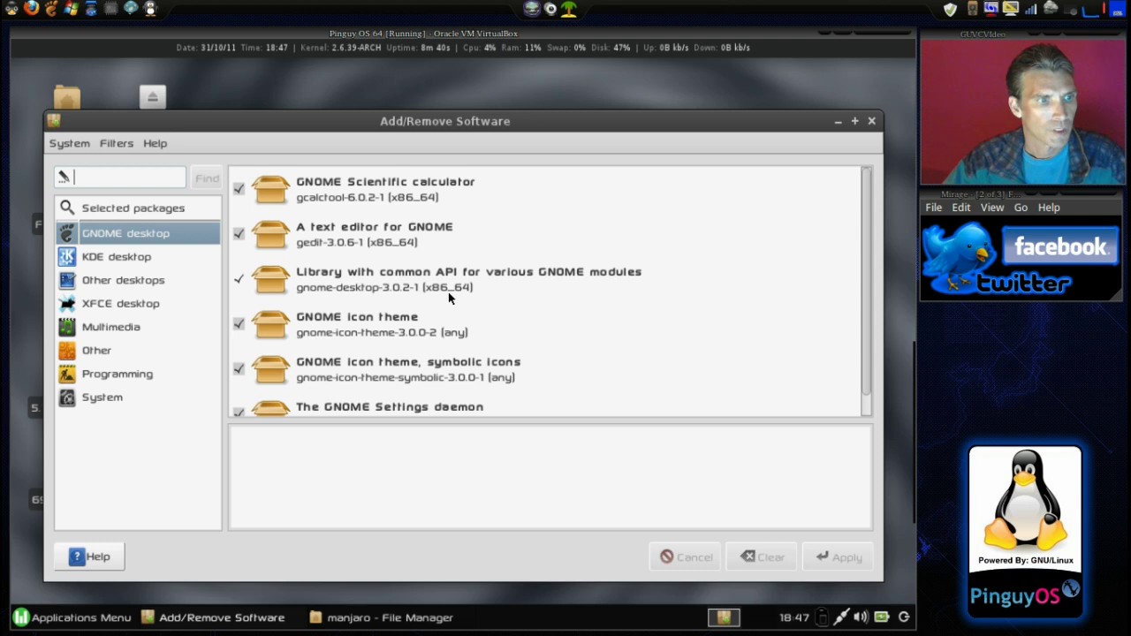
pyautogui.click(110, 258)
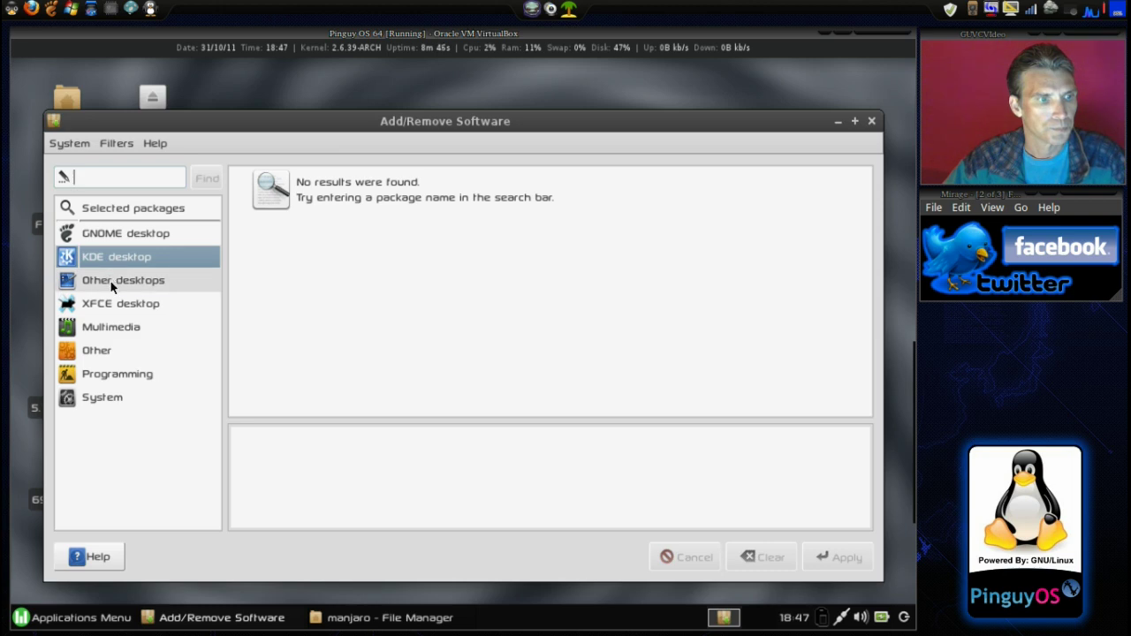
pyautogui.click(110, 281)
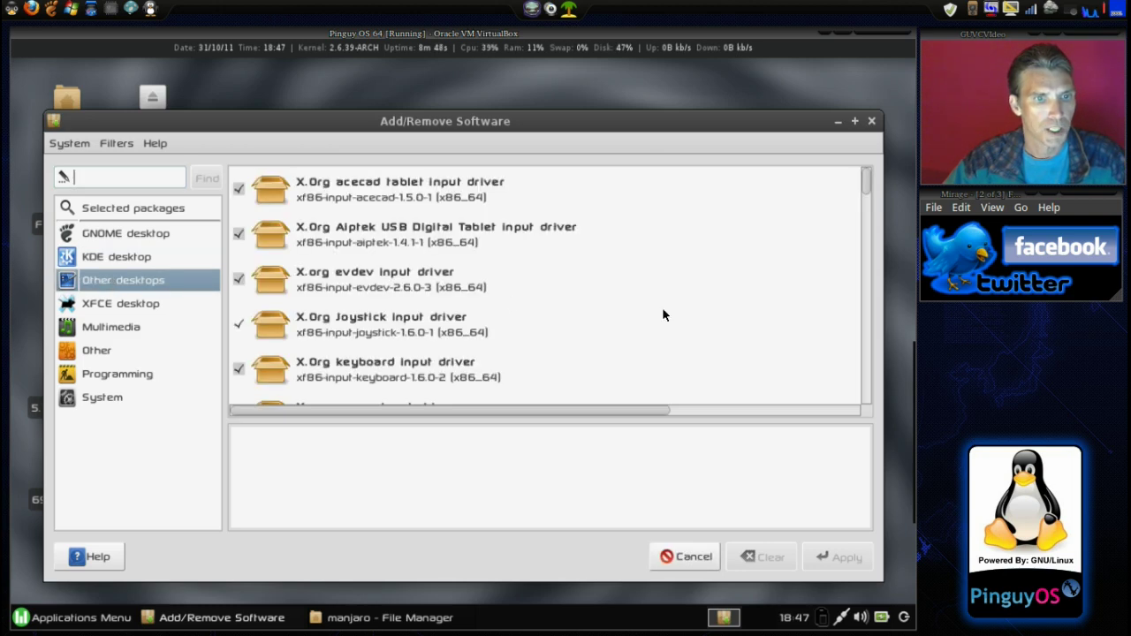
pyautogui.scroll(-10, 664, 315)
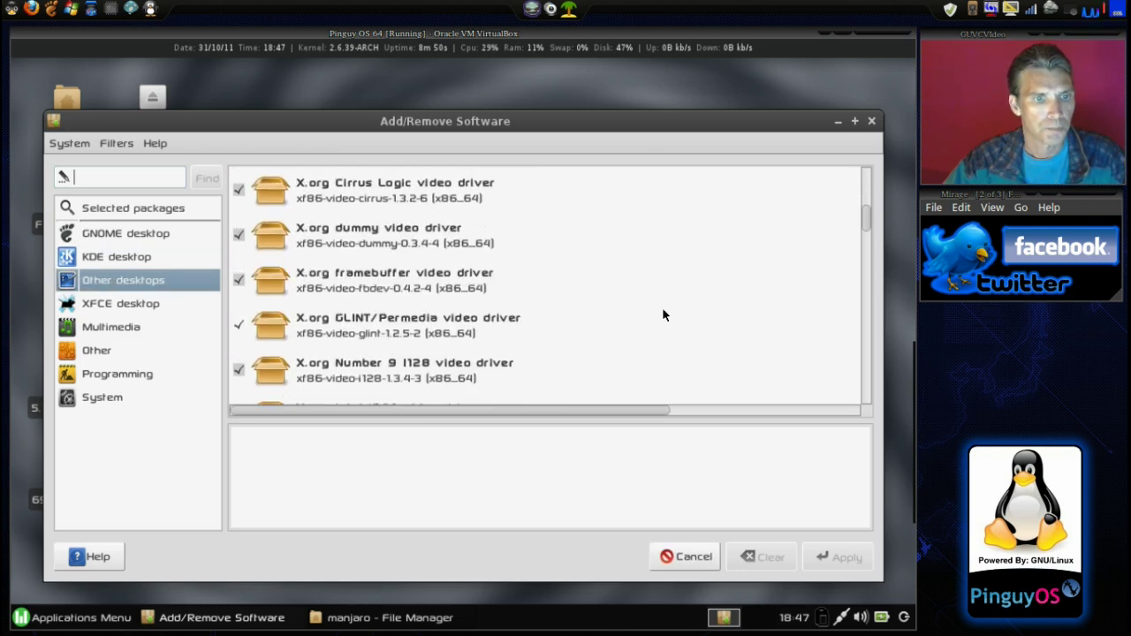
pyautogui.scroll(-10, 663, 309)
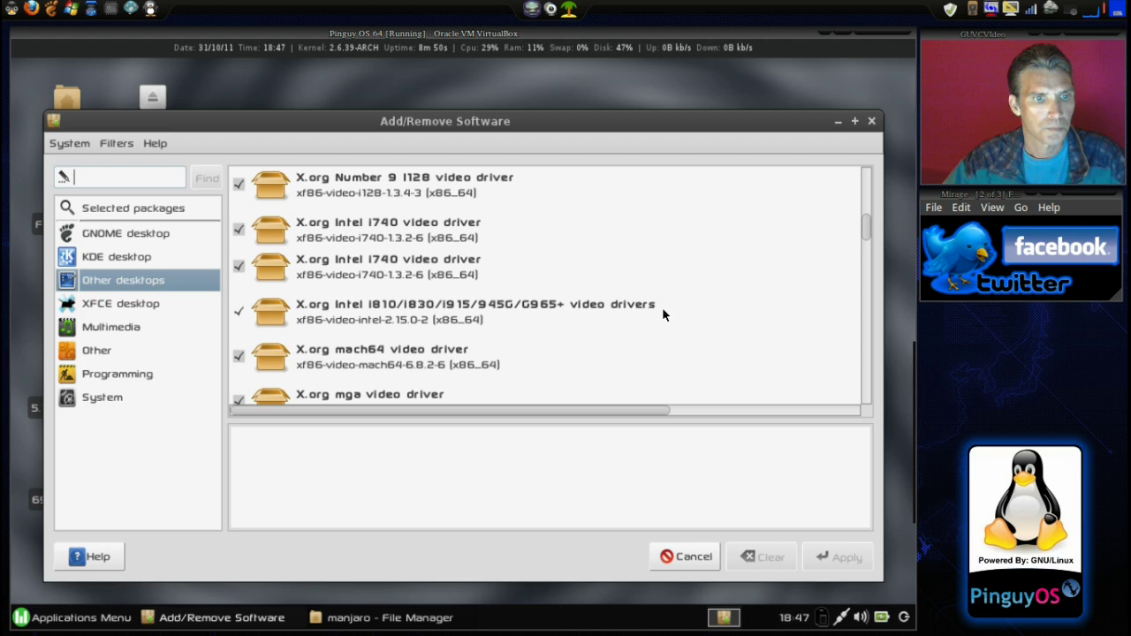
pyautogui.click(133, 303)
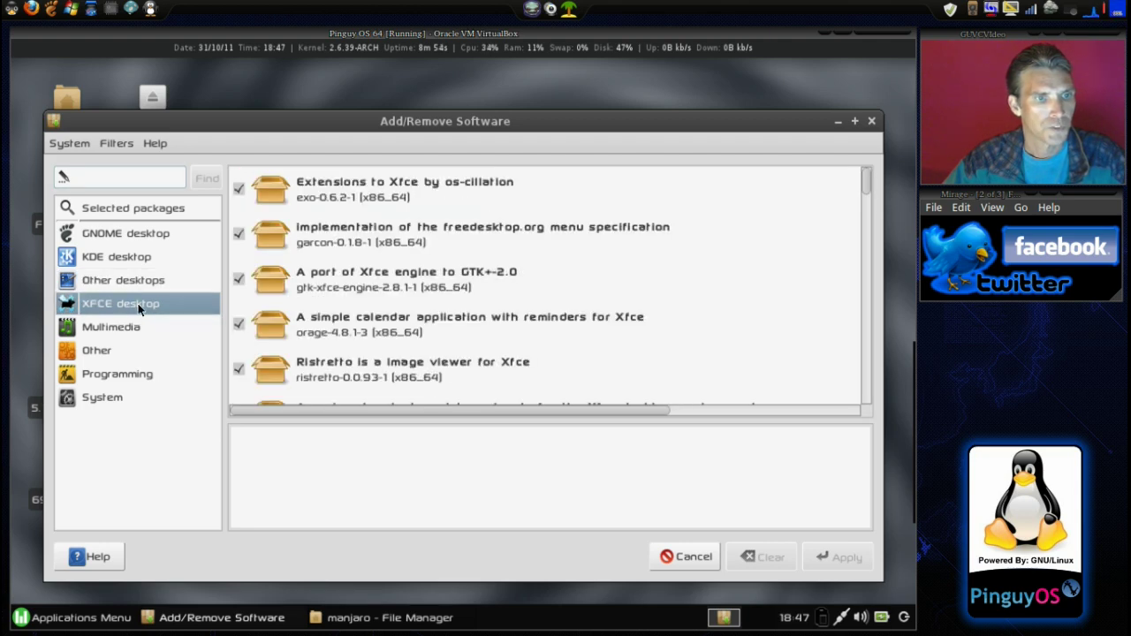
pyautogui.scroll(-10, 870, 202)
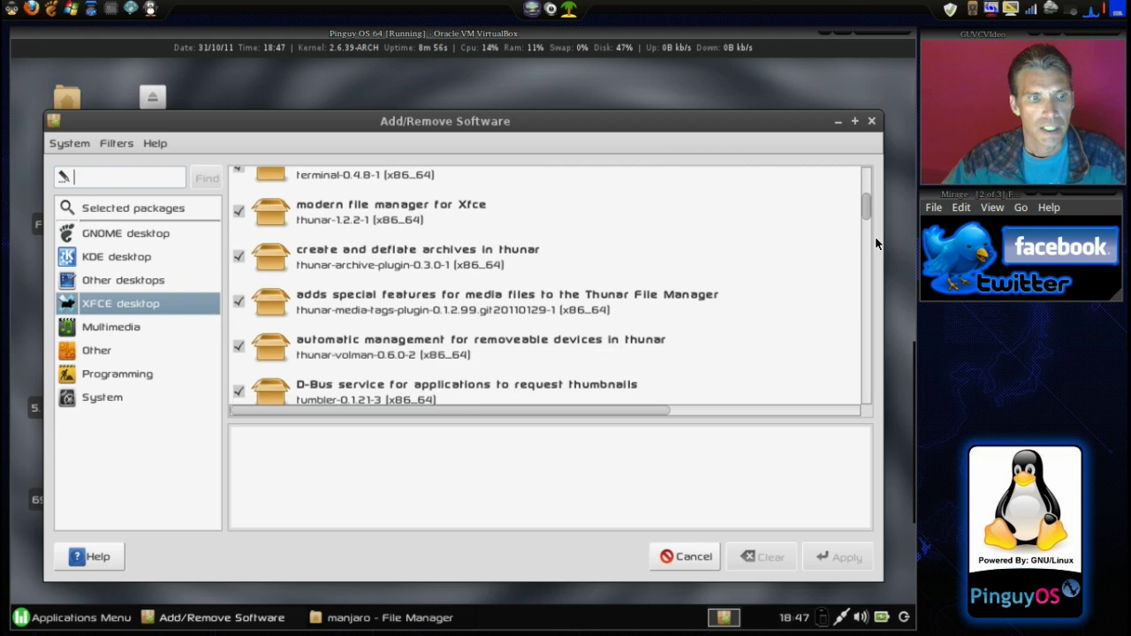
pyautogui.moveTo(878, 289); pyautogui.dragTo(890, 425)
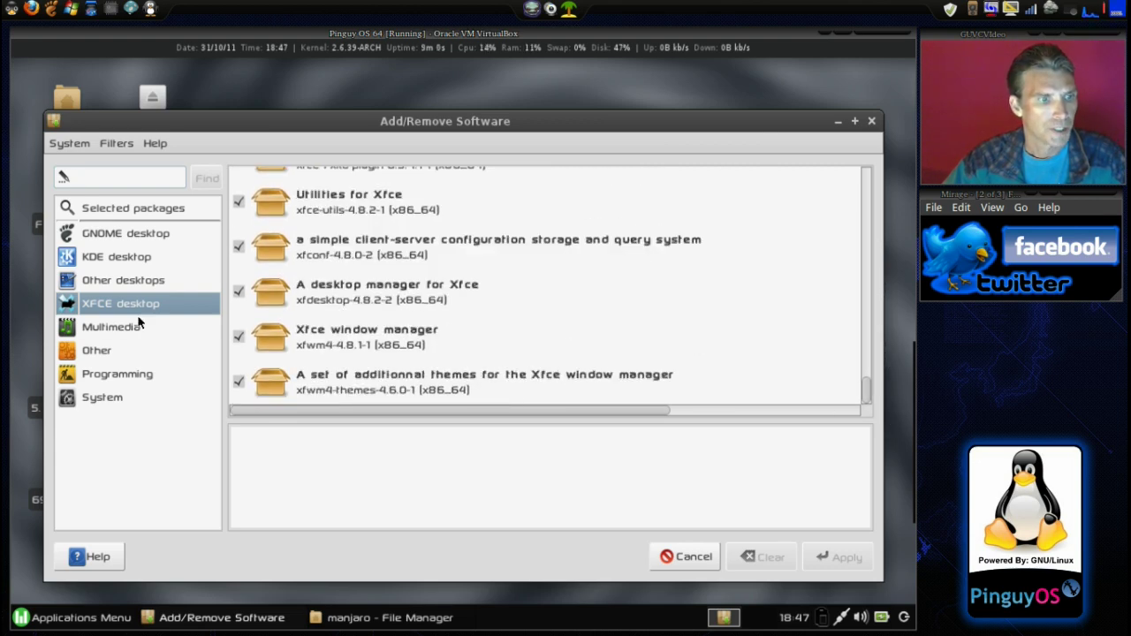
# Step: Check the Multimedia, Other, Programming and System categories, then type 'ames' as a search term
pyautogui.click(101, 331)
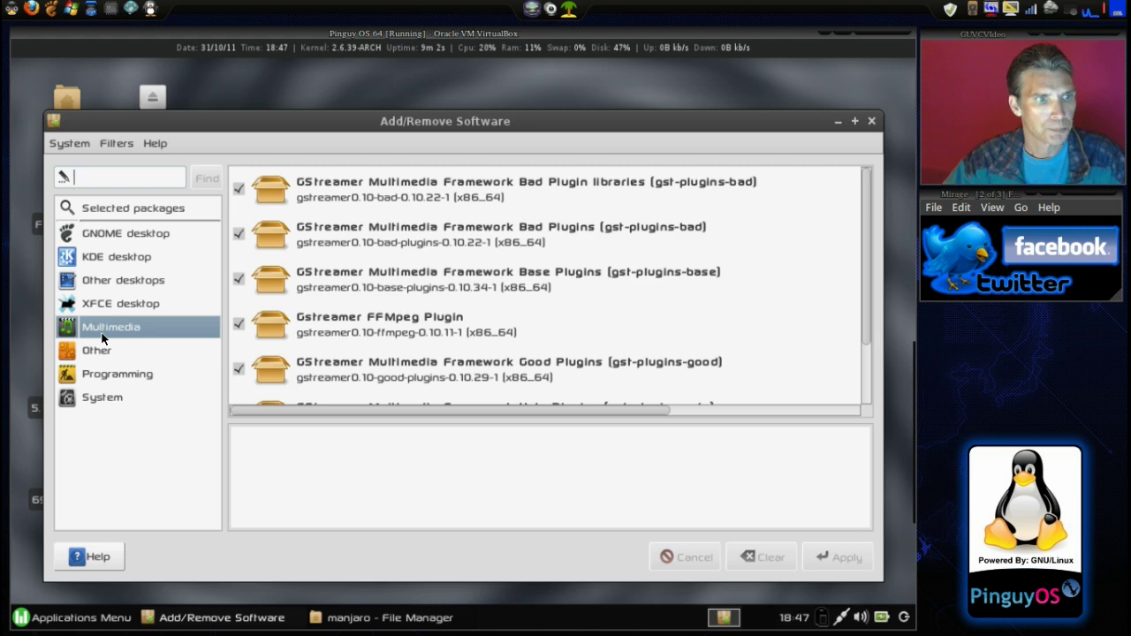
pyautogui.click(101, 352)
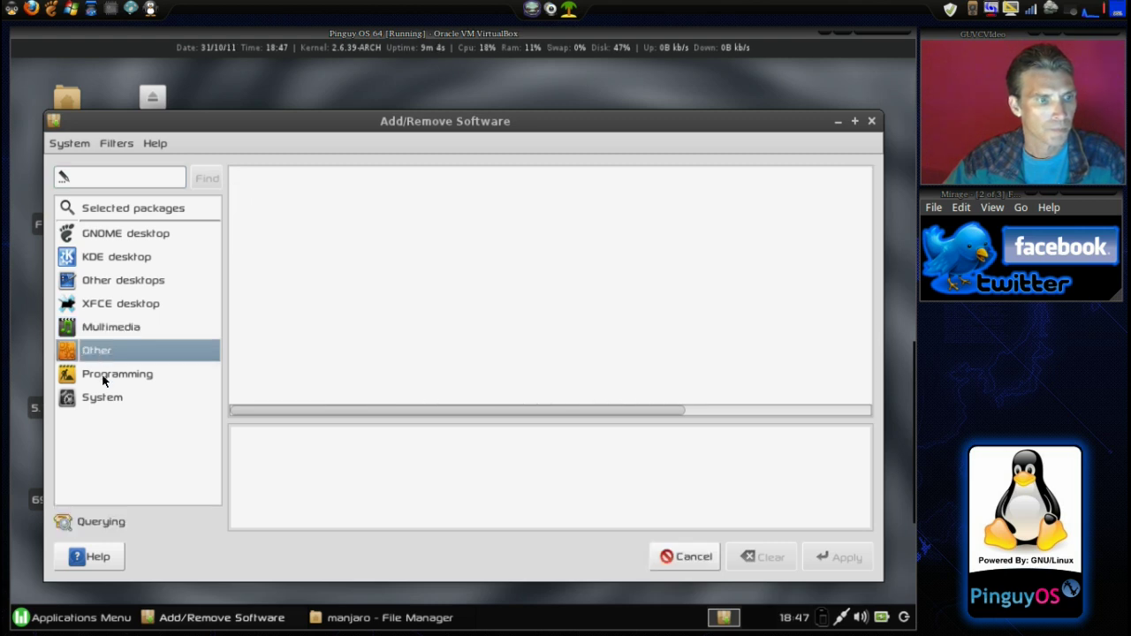
pyautogui.click(101, 380)
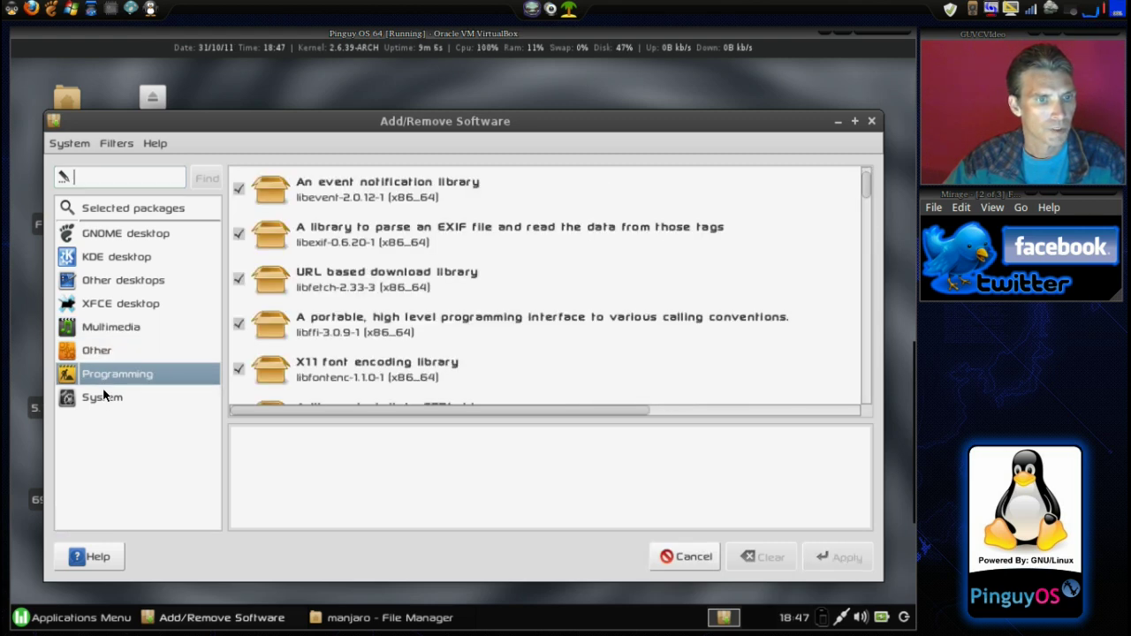
pyautogui.click(105, 396)
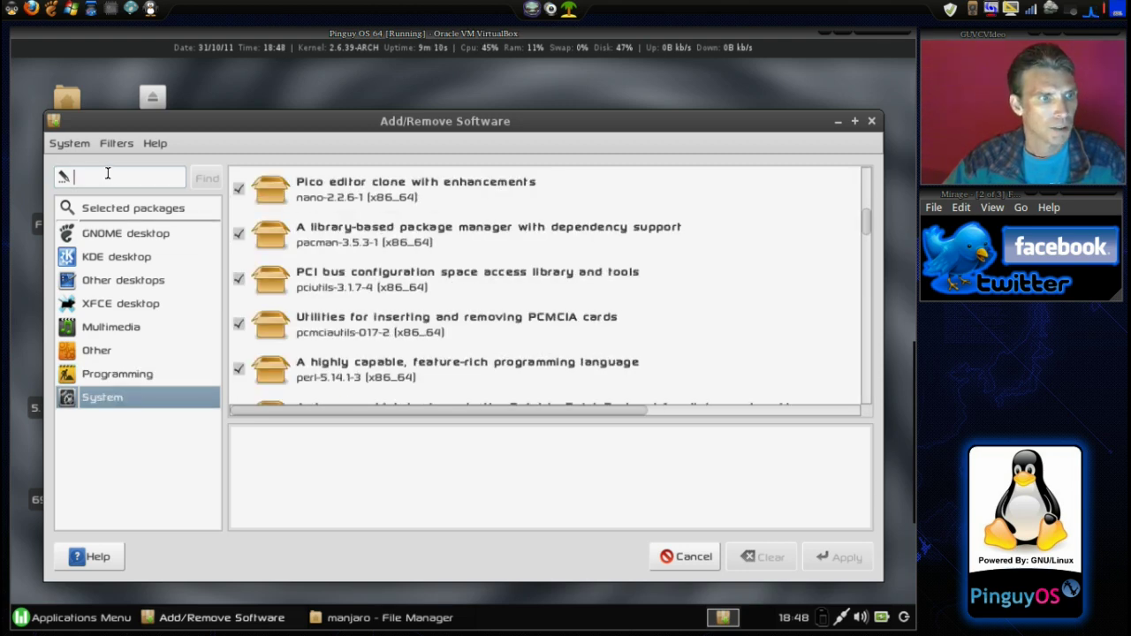
pyautogui.write('ames')
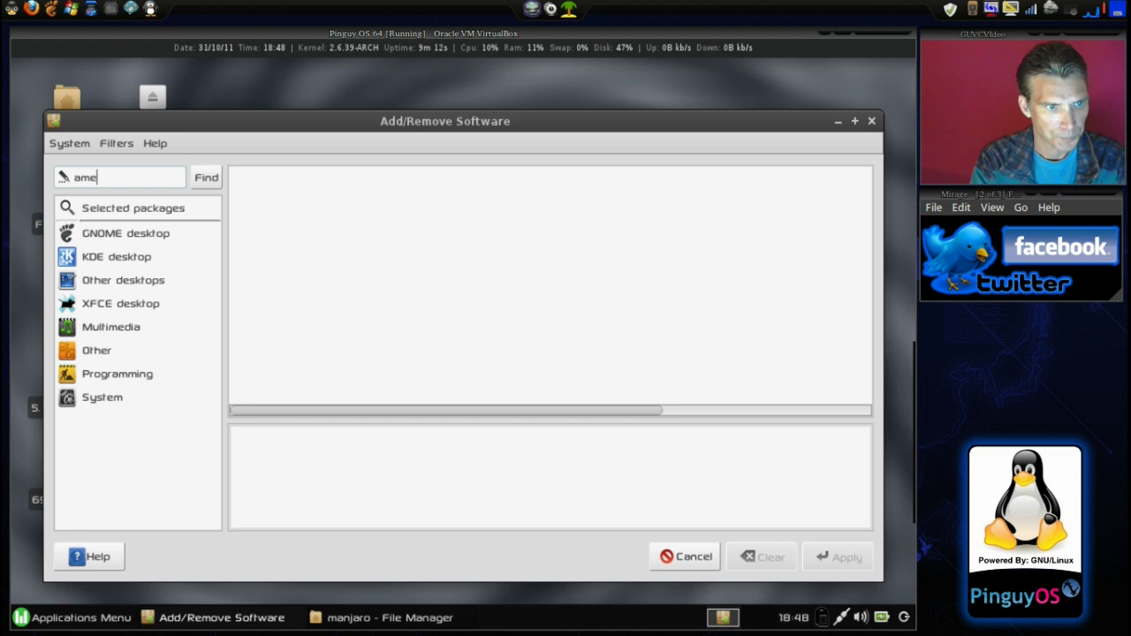
# Step: Correct the search term to 'games' and run Find, which returns no results
pyautogui.press('Left')
pyautogui.press('Left')
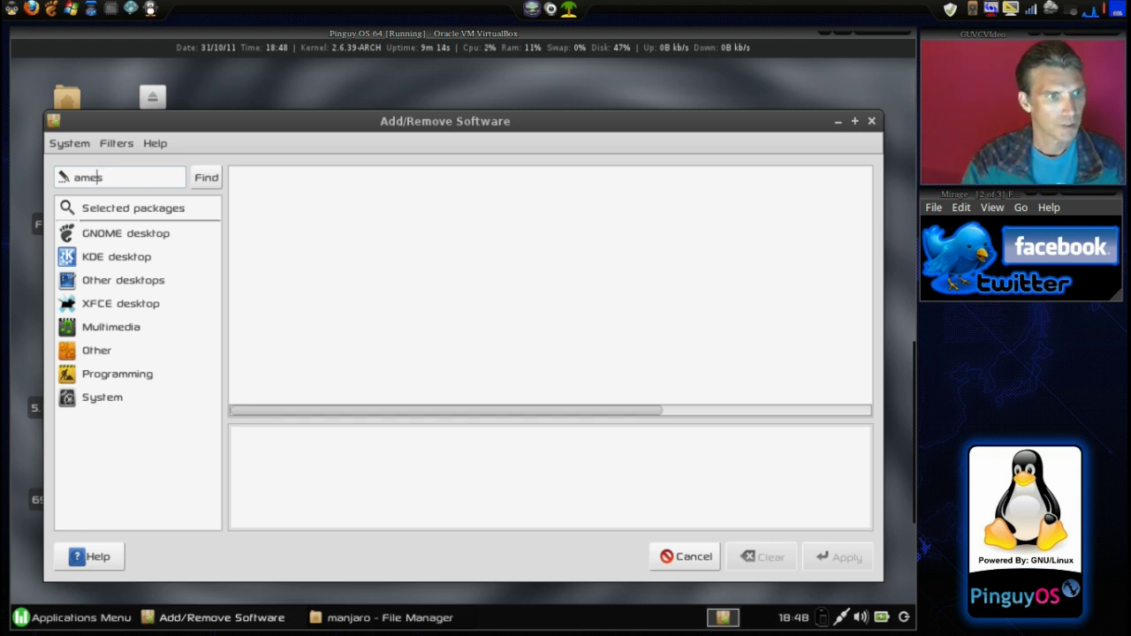
pyautogui.press('Left')
pyautogui.press('Left')
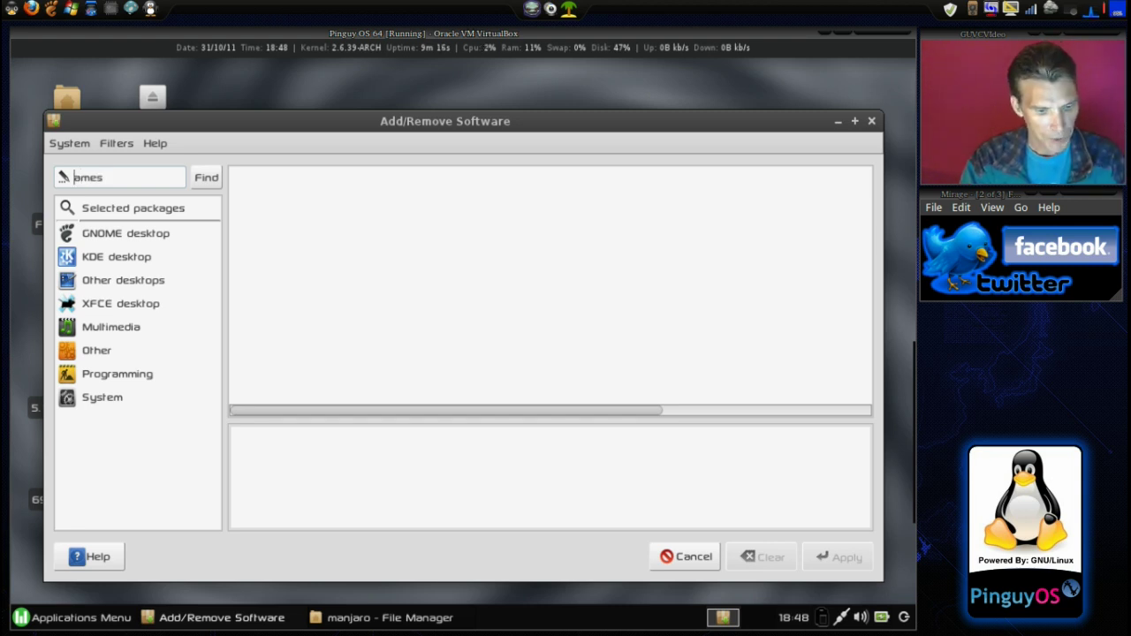
pyautogui.write('g')
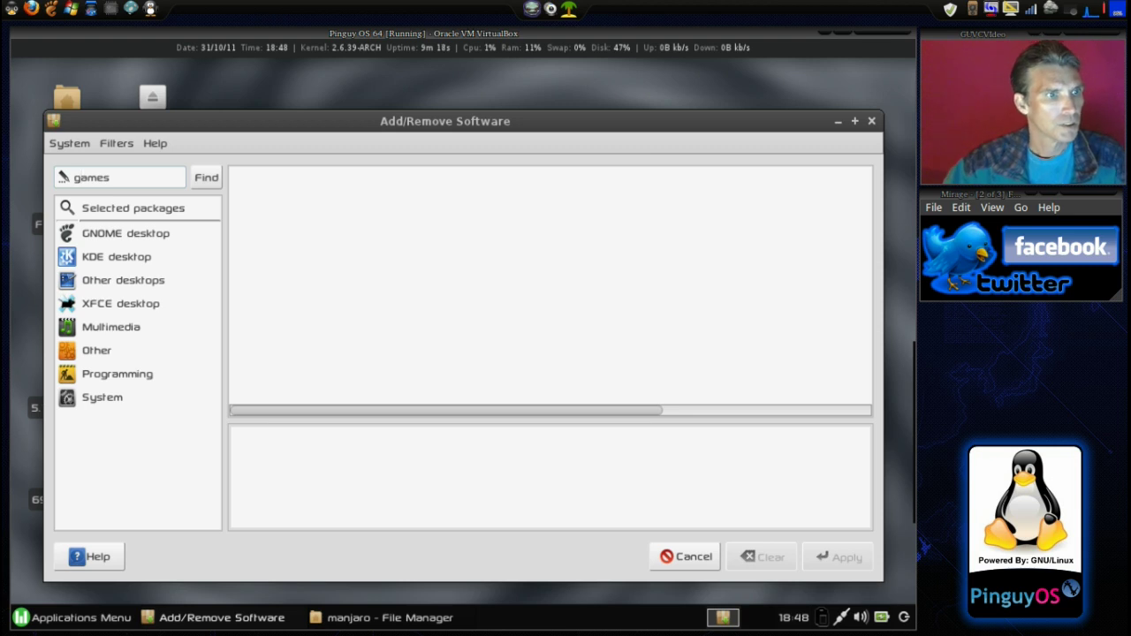
pyautogui.click(204, 177)
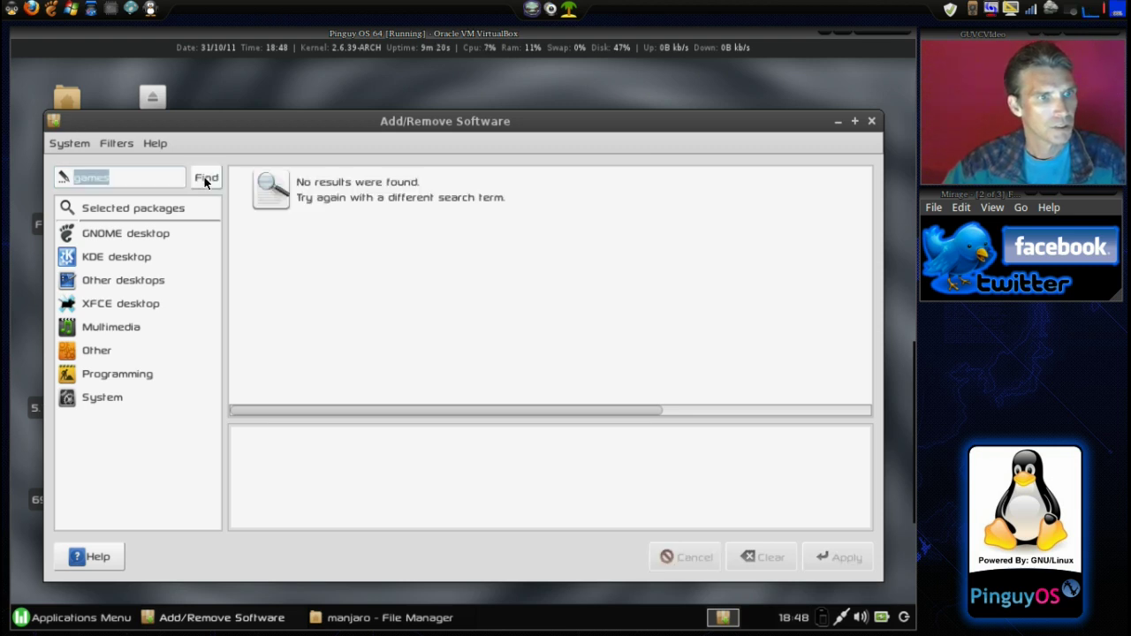
# Step: Look through the System and Help menus, close Add/Remove Software, and reopen the applications list
pyautogui.click(63, 145)
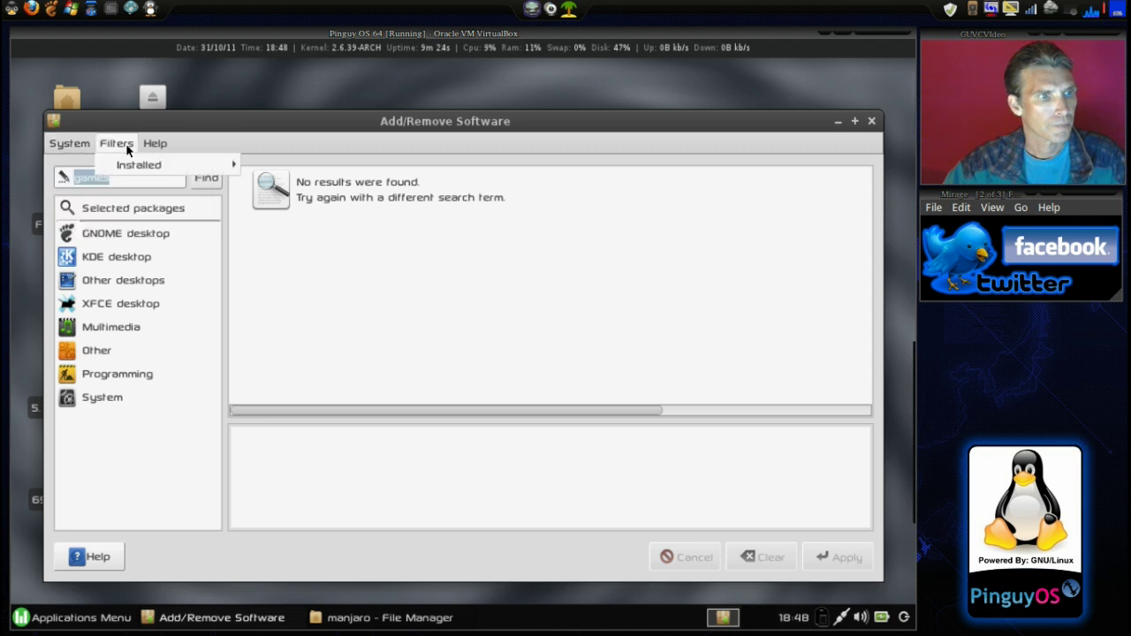
pyautogui.moveTo(157, 146)
pyautogui.click(246, 126)
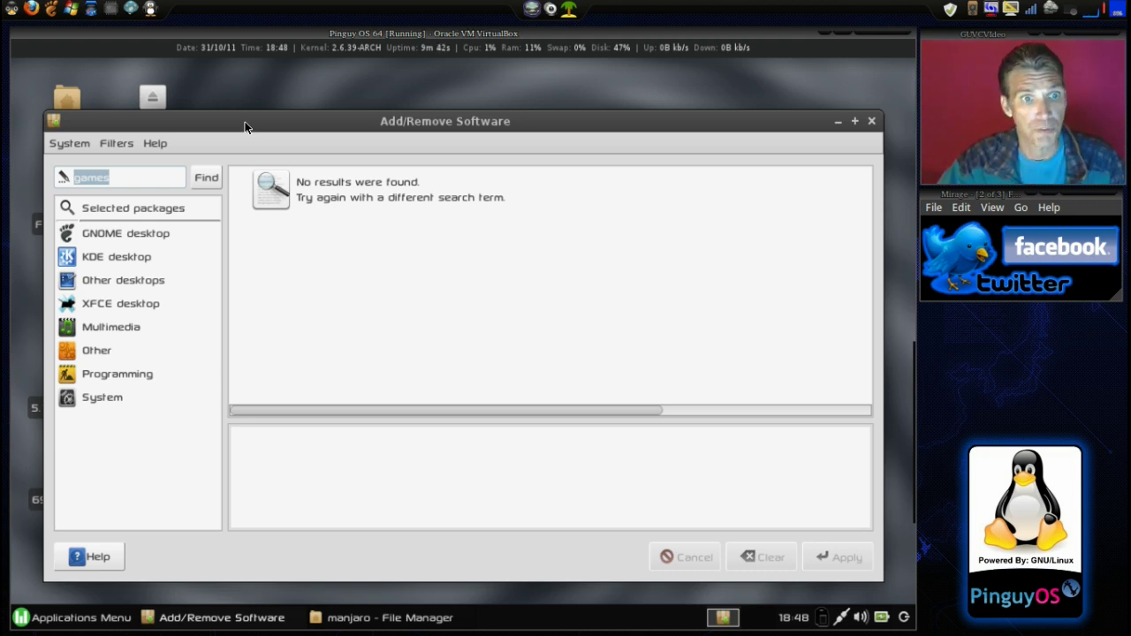
pyautogui.click(873, 121)
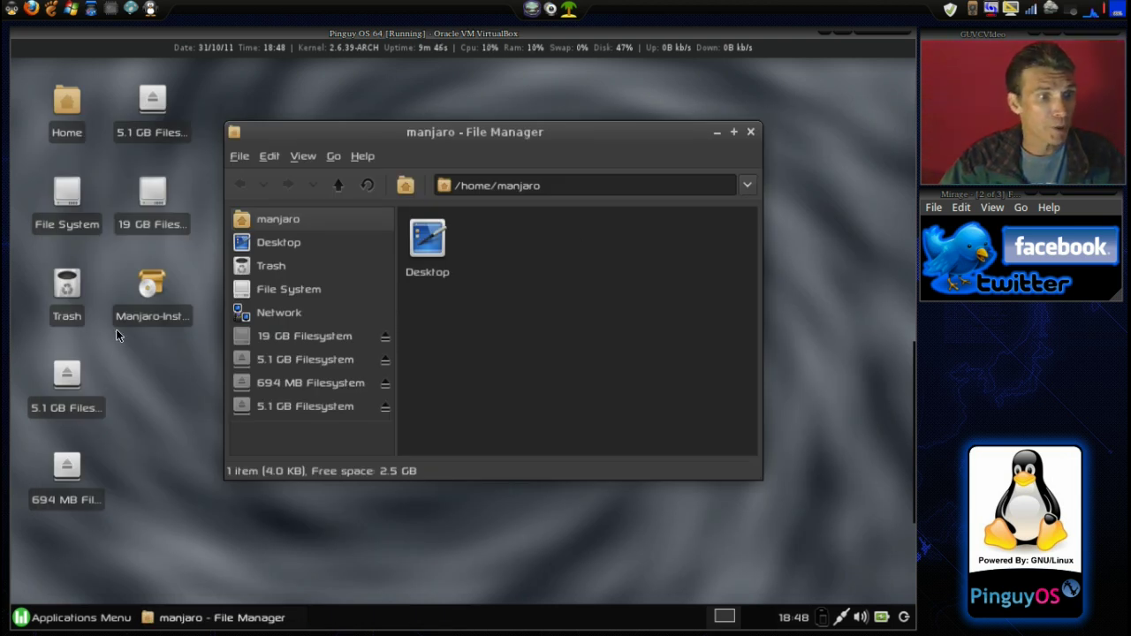
pyautogui.click(27, 622)
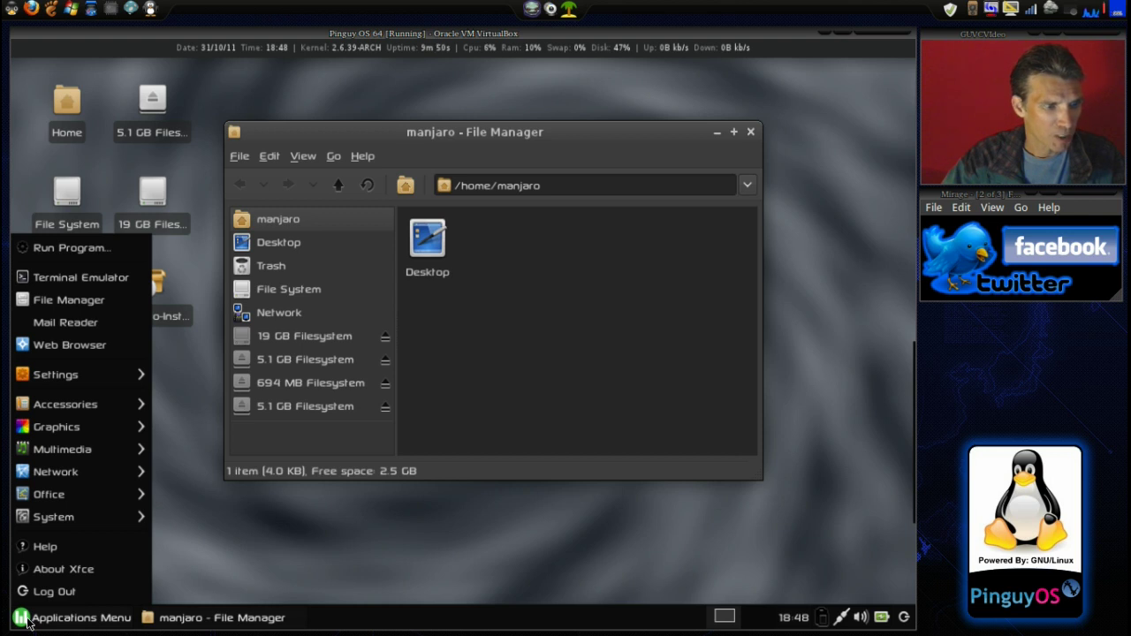
pyautogui.click(28, 621)
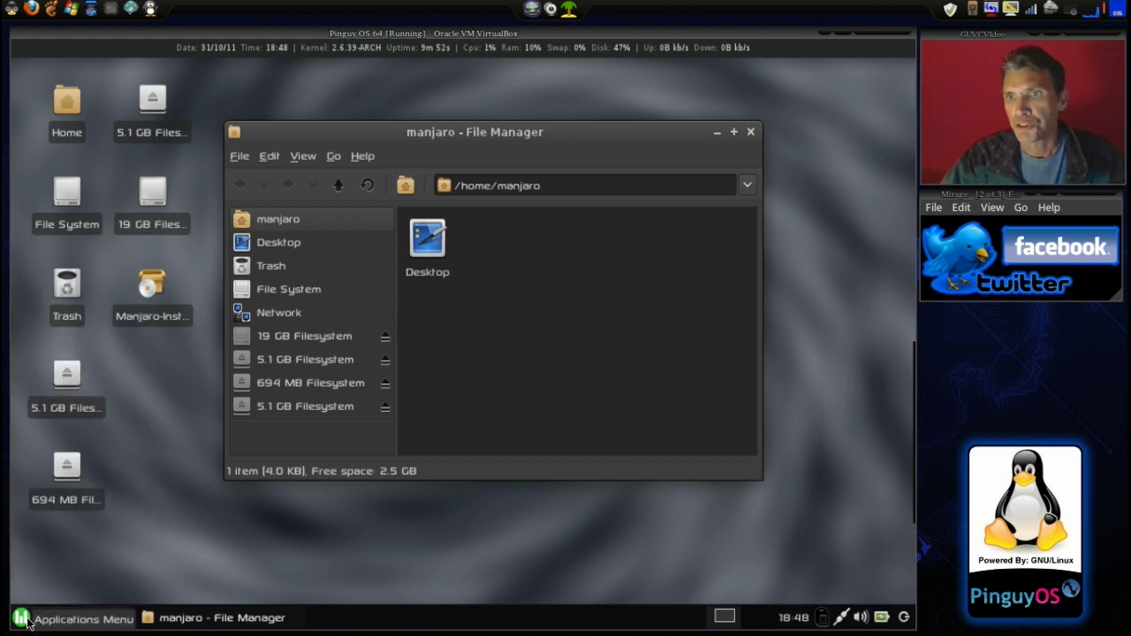
pyautogui.click(28, 622)
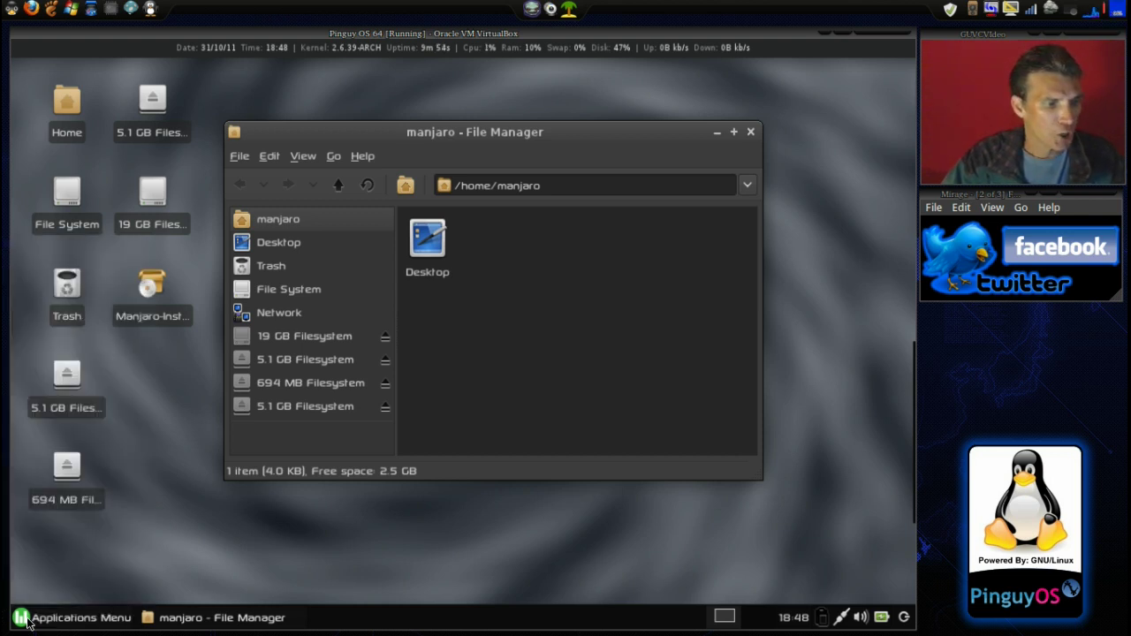
pyautogui.click(27, 621)
pyautogui.click(28, 621)
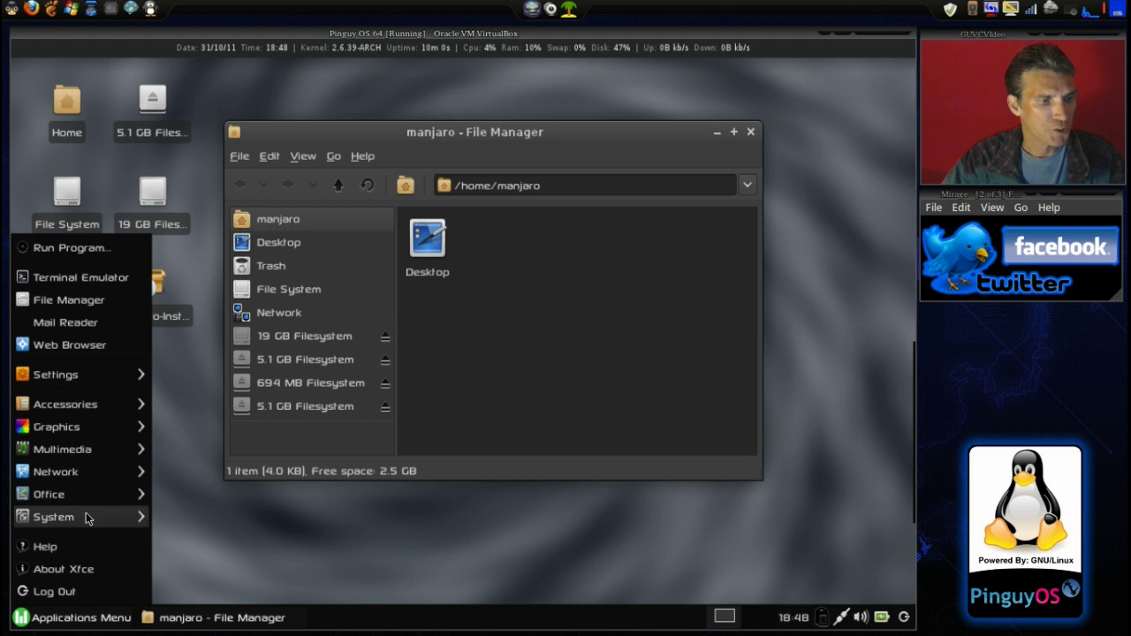
pyautogui.moveTo(82, 382)
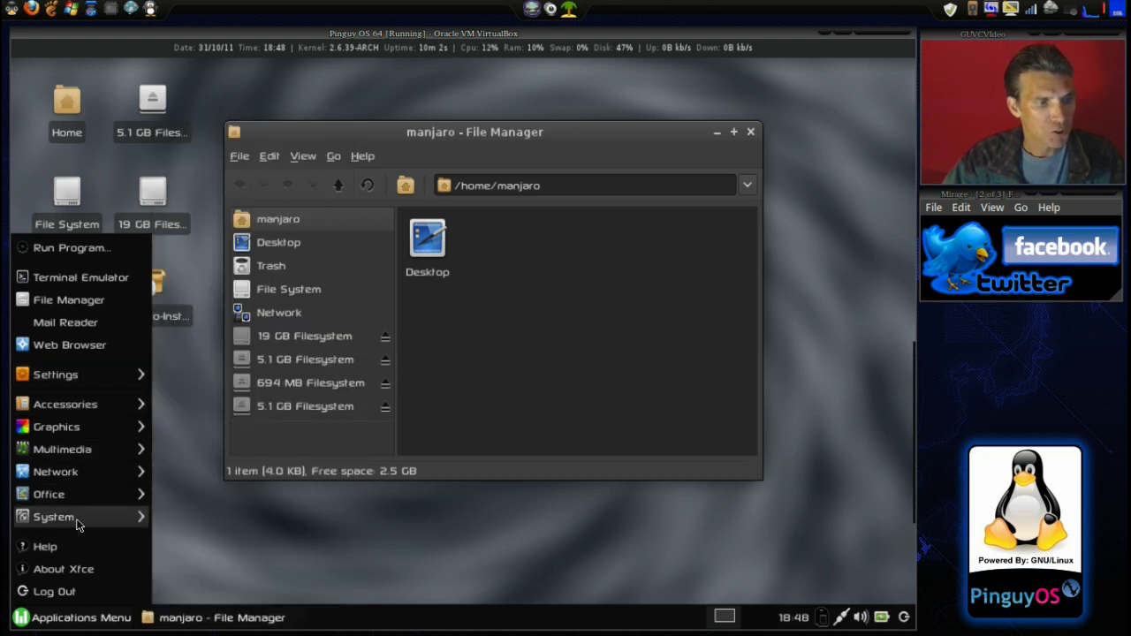
pyautogui.moveTo(76, 520)
pyautogui.click(498, 541)
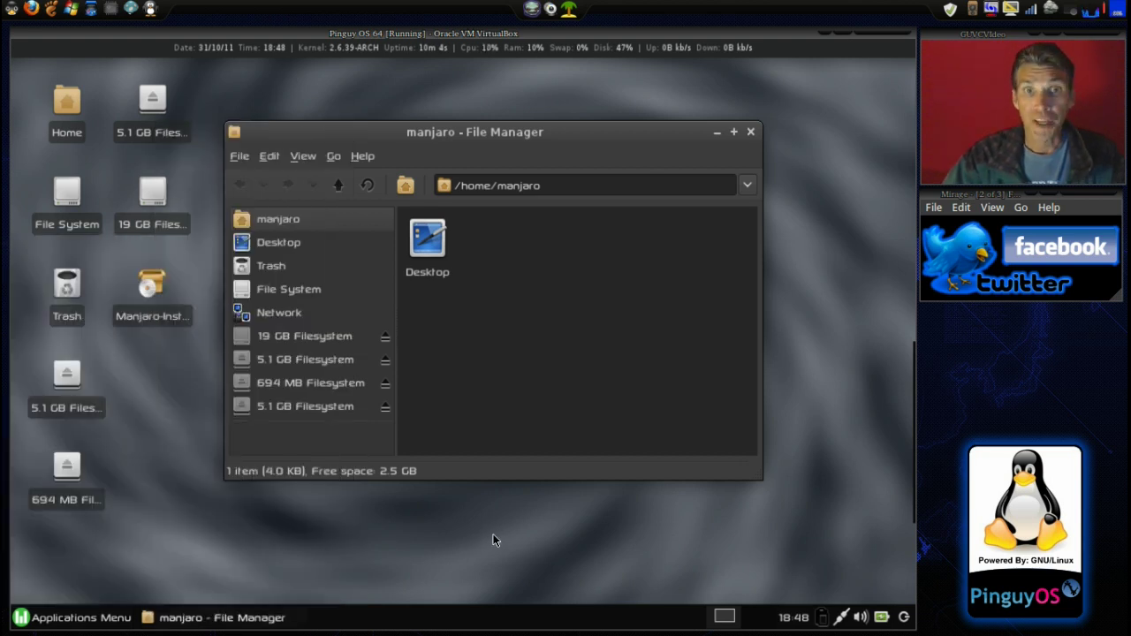